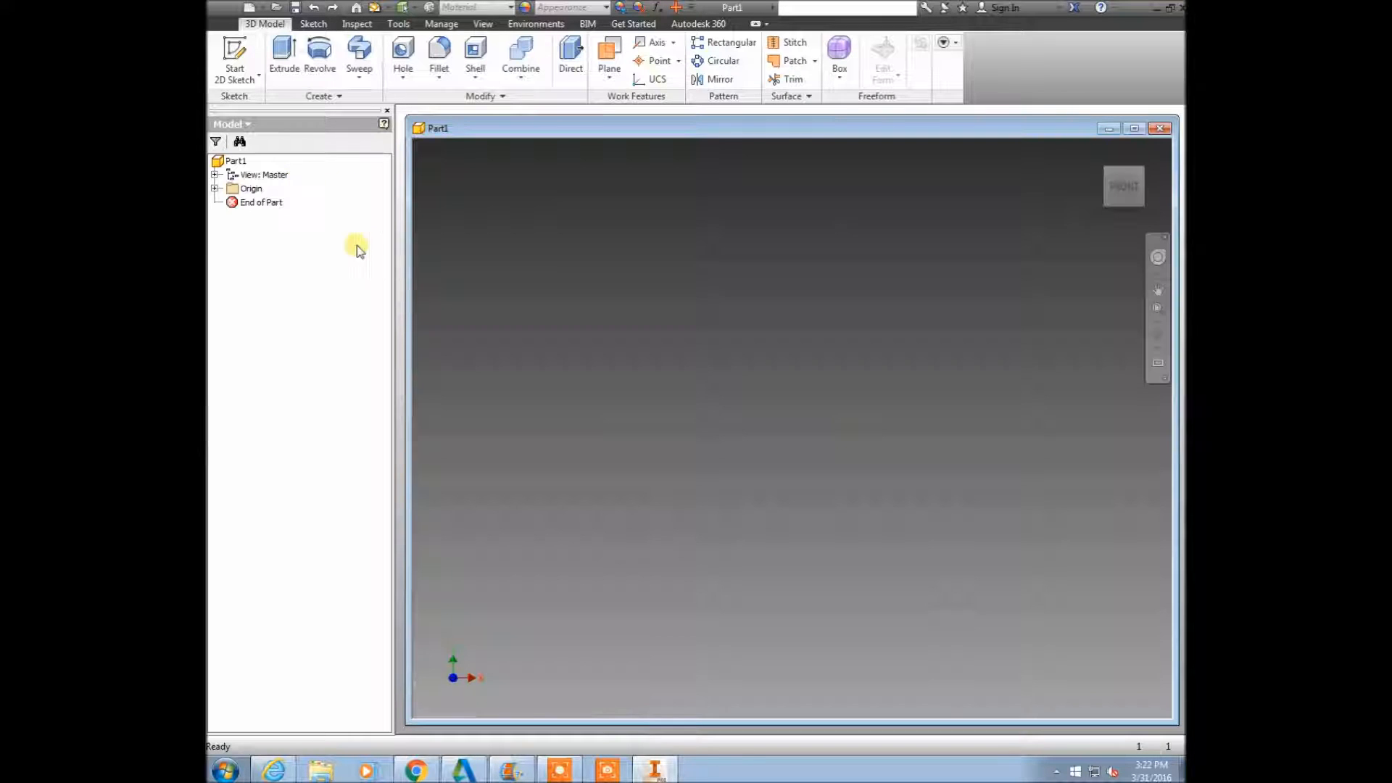
pyautogui.click(264, 9)
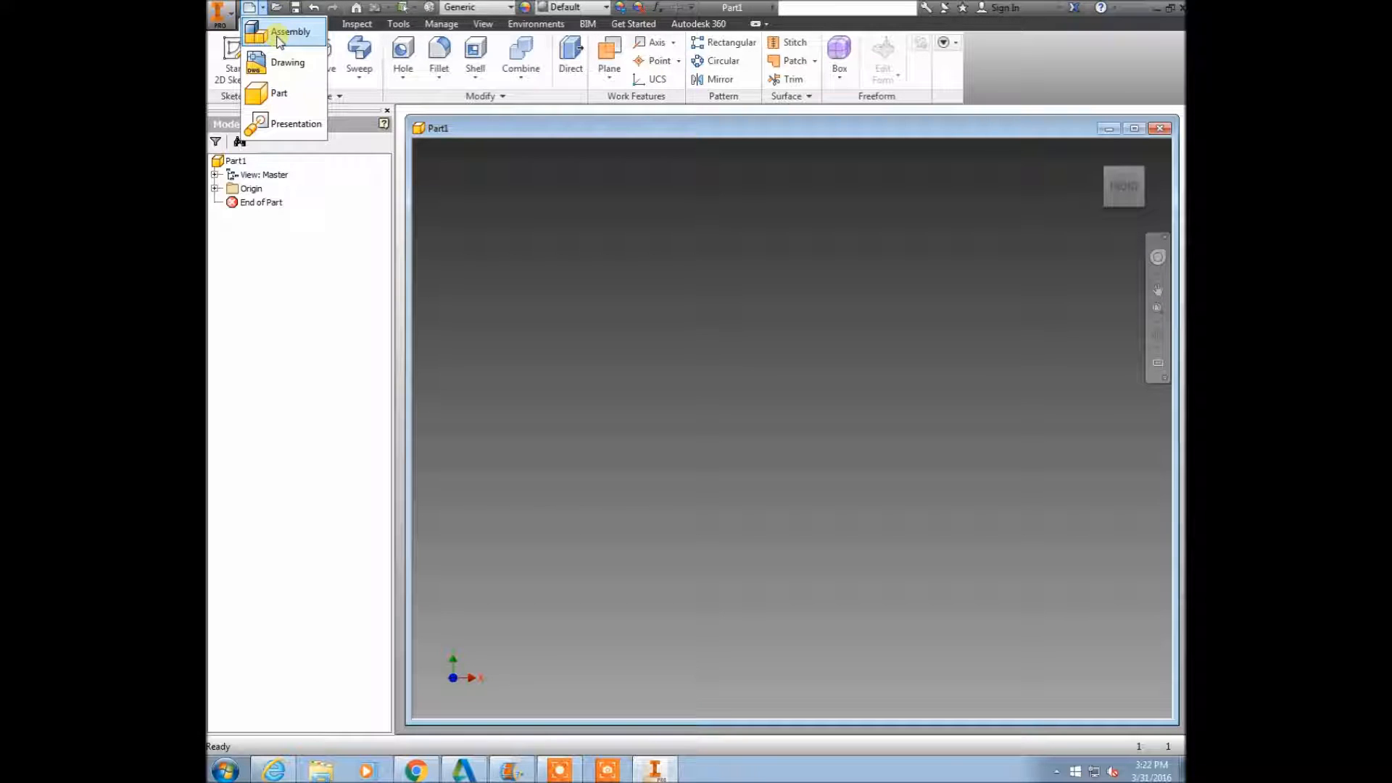
pyautogui.click(281, 99)
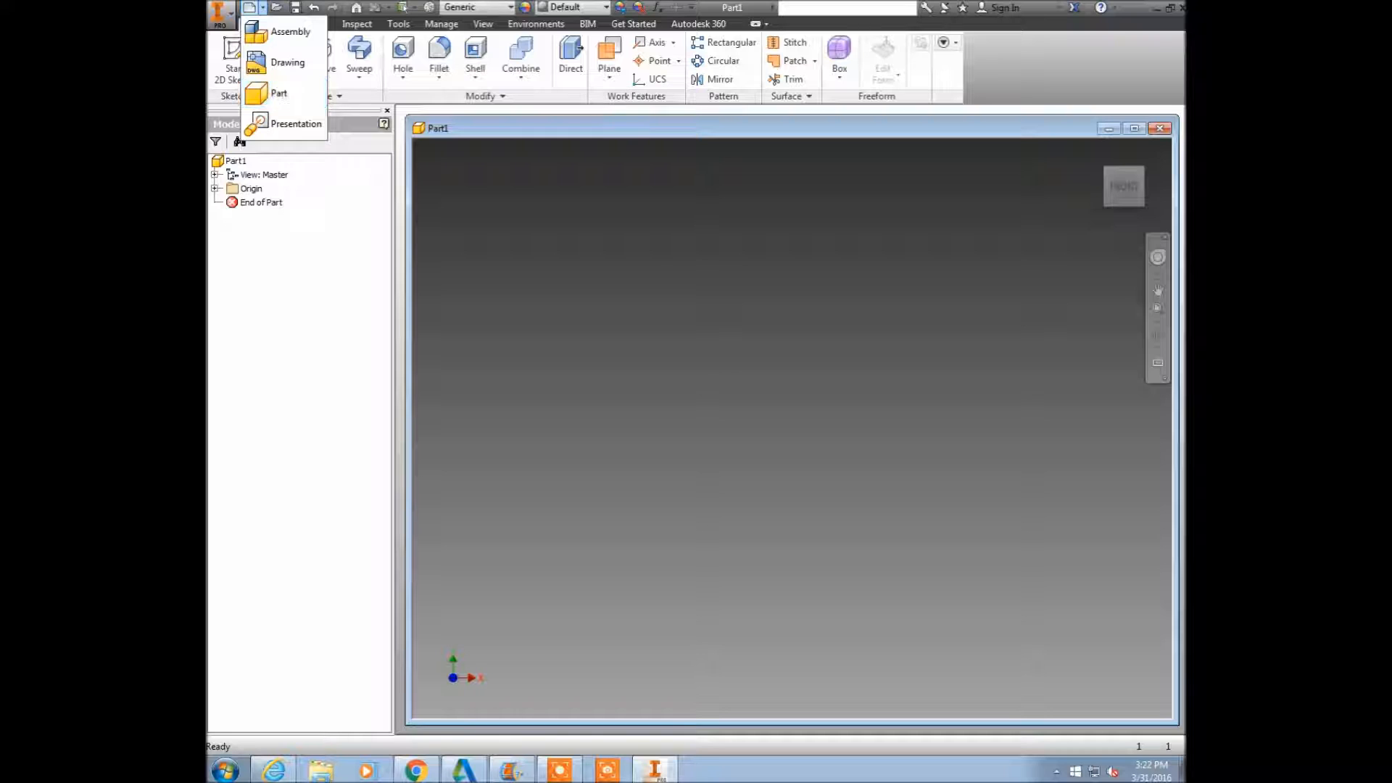
pyautogui.click(249, 10)
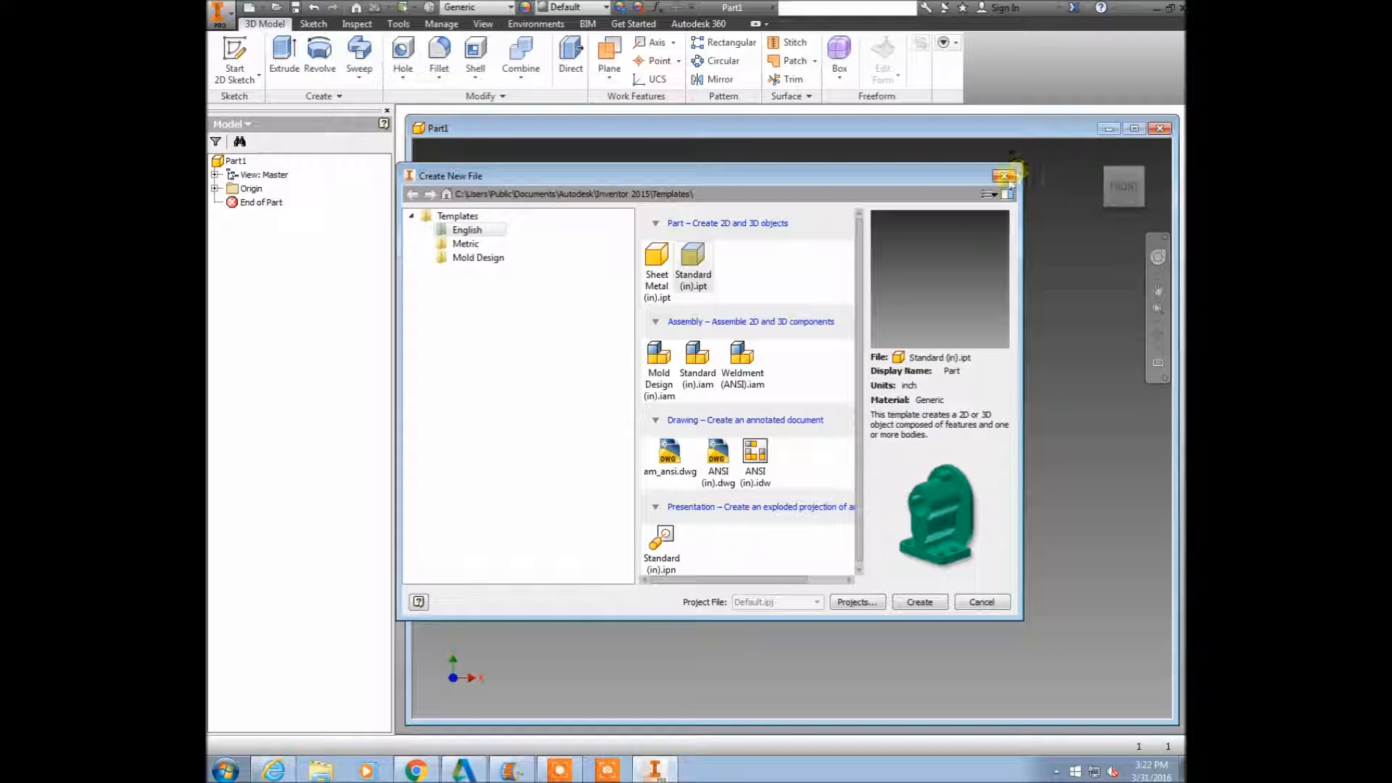
pyautogui.click(1005, 176)
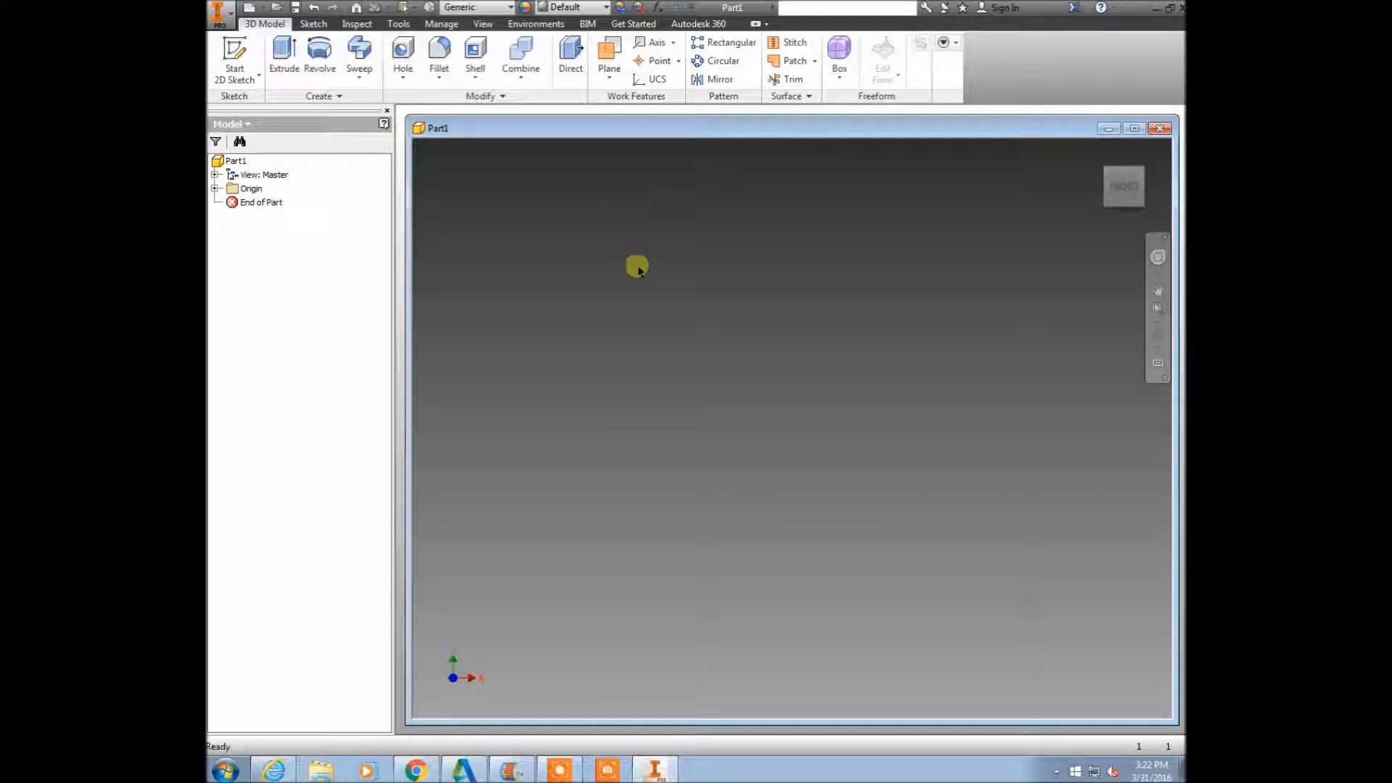
# Create a new 2D sketch on the XY plane.
pyautogui.rightClick(821, 531)
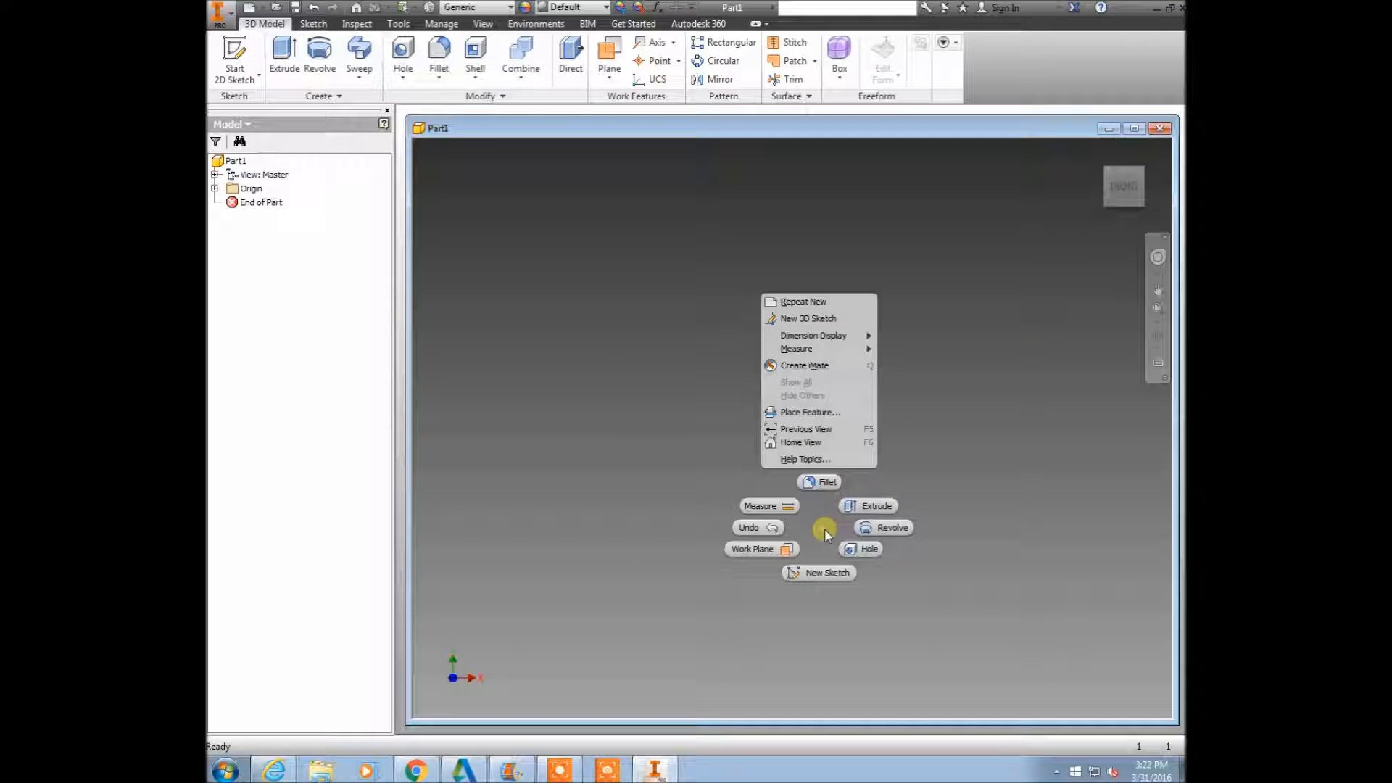
pyautogui.click(824, 574)
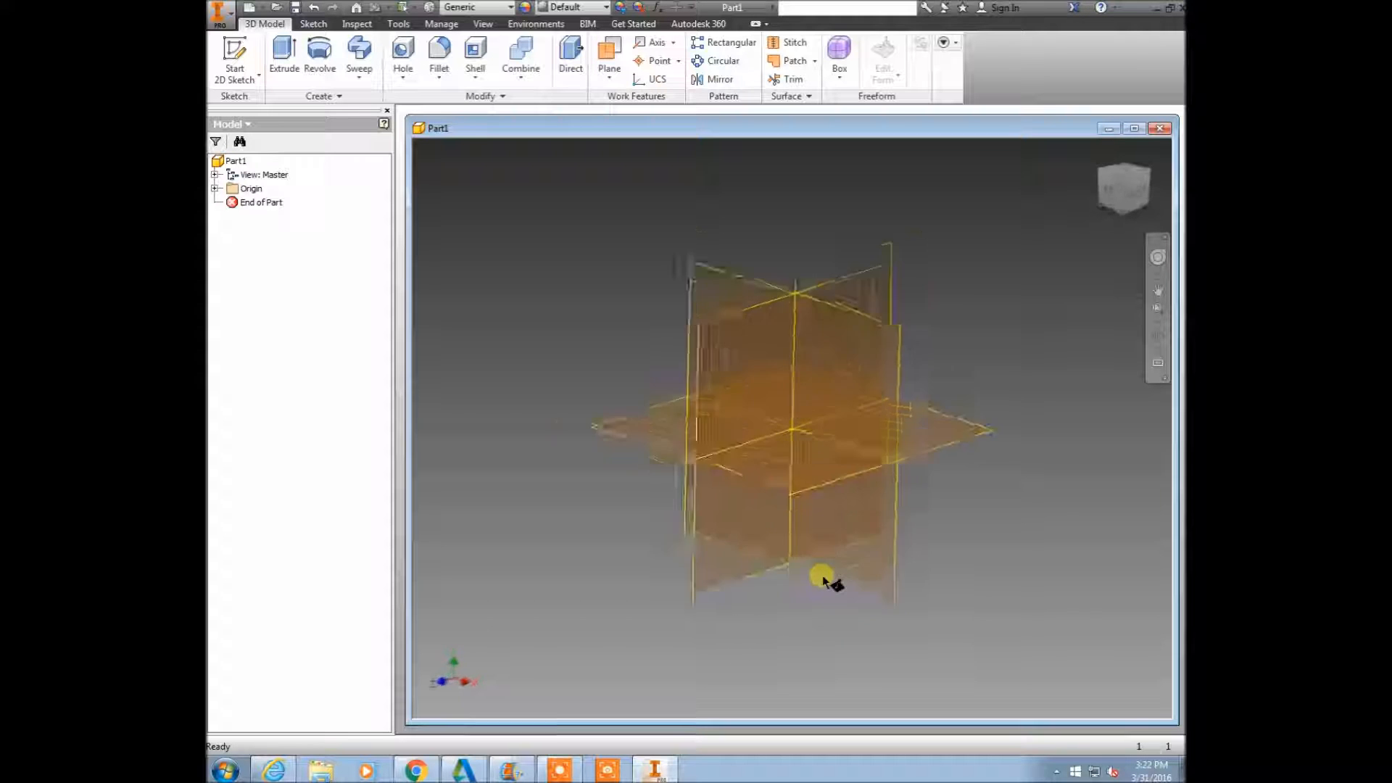
pyautogui.click(215, 190)
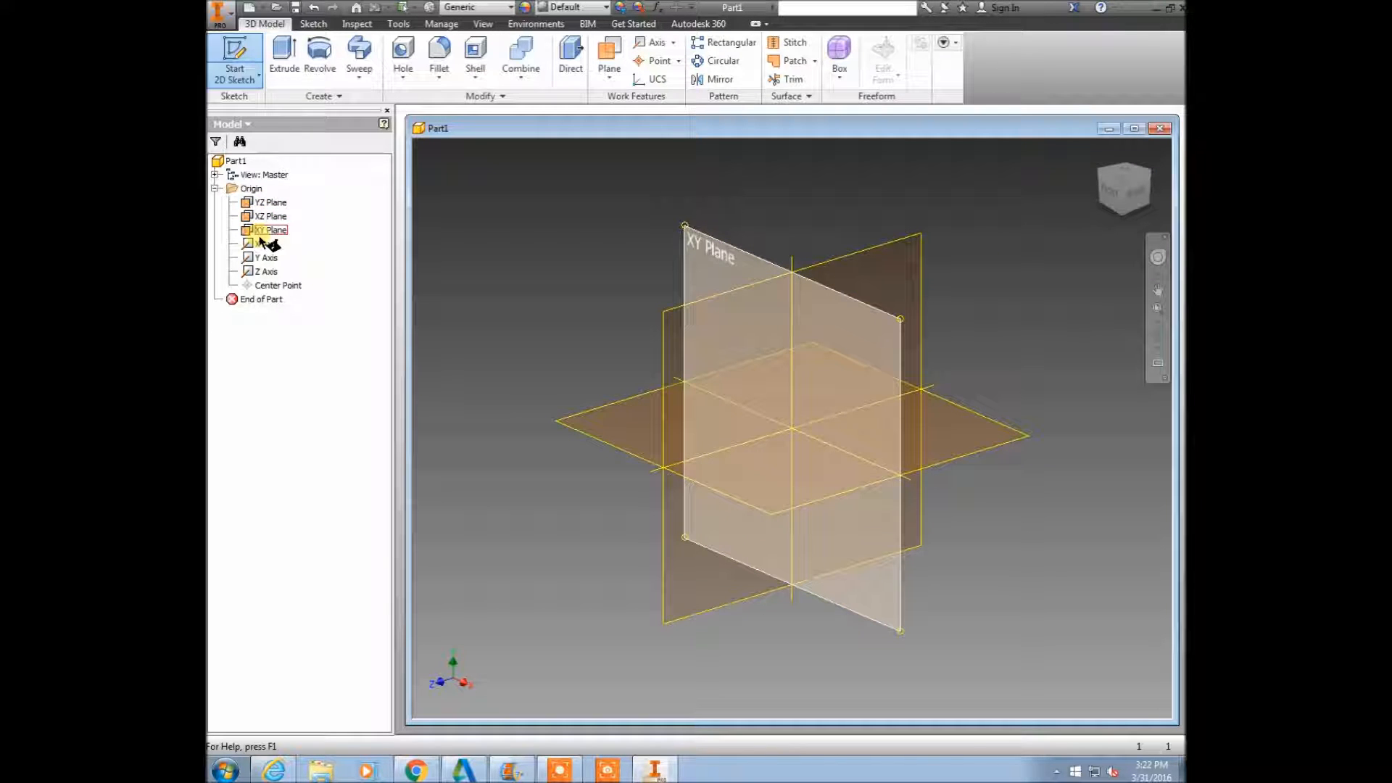
pyautogui.click(695, 250)
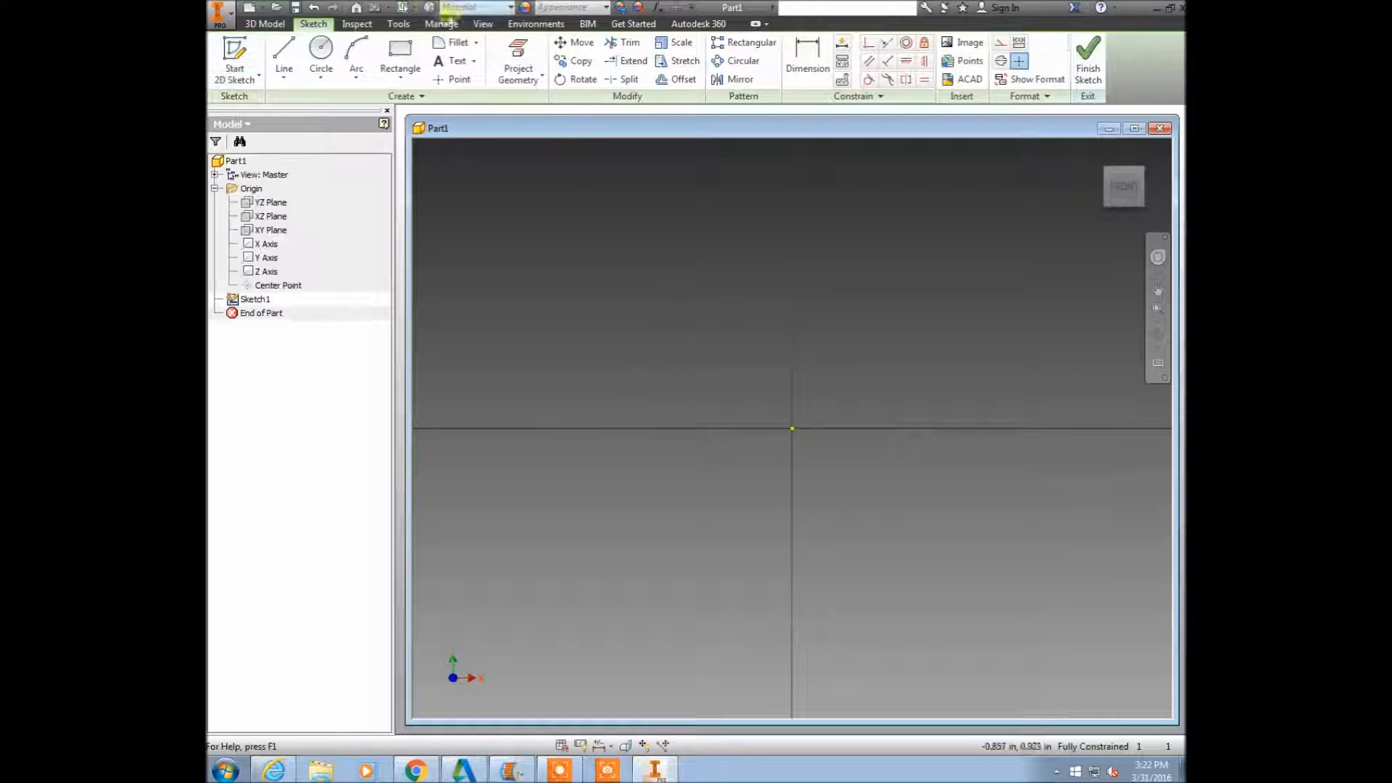
# Draw a 0.5 in line from the sketch origin at an angle of 0 degrees.
pyautogui.click(284, 60)
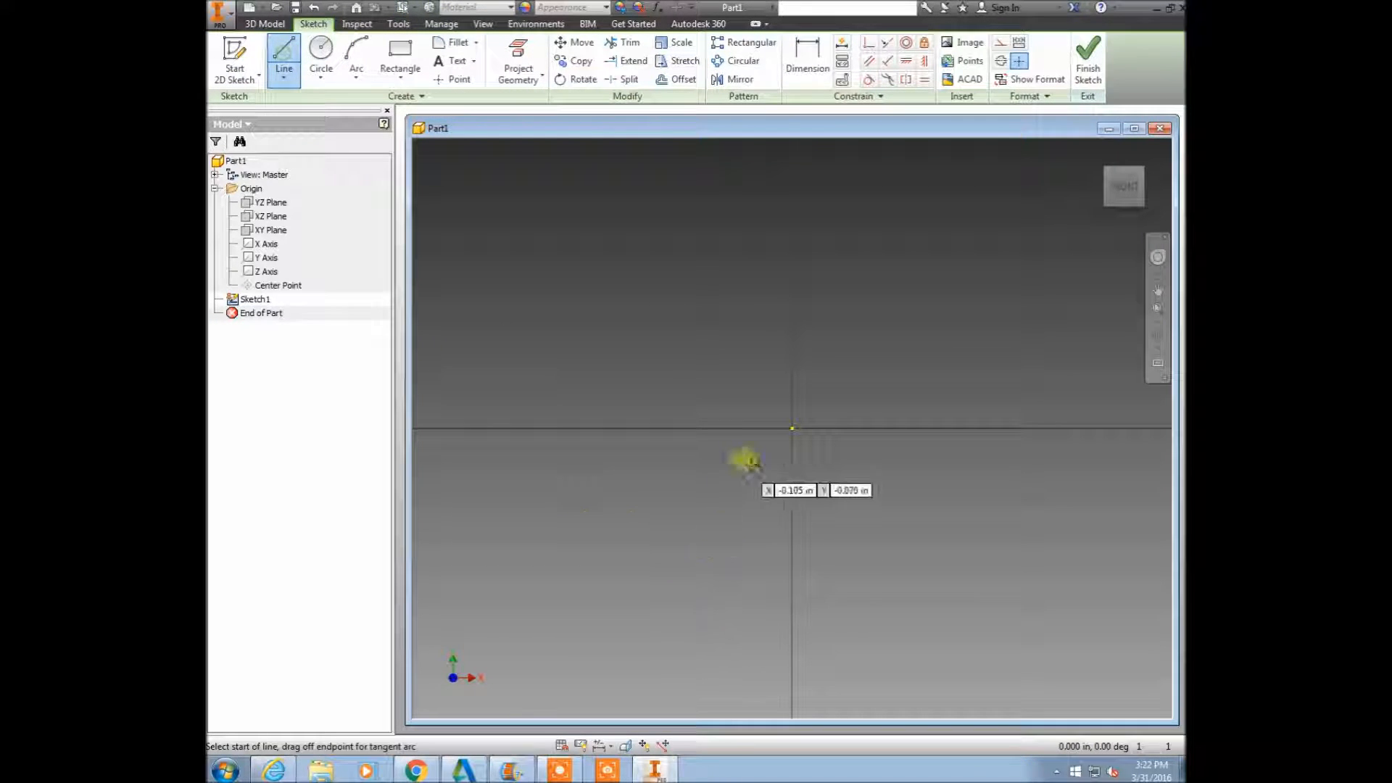
pyautogui.click(792, 428)
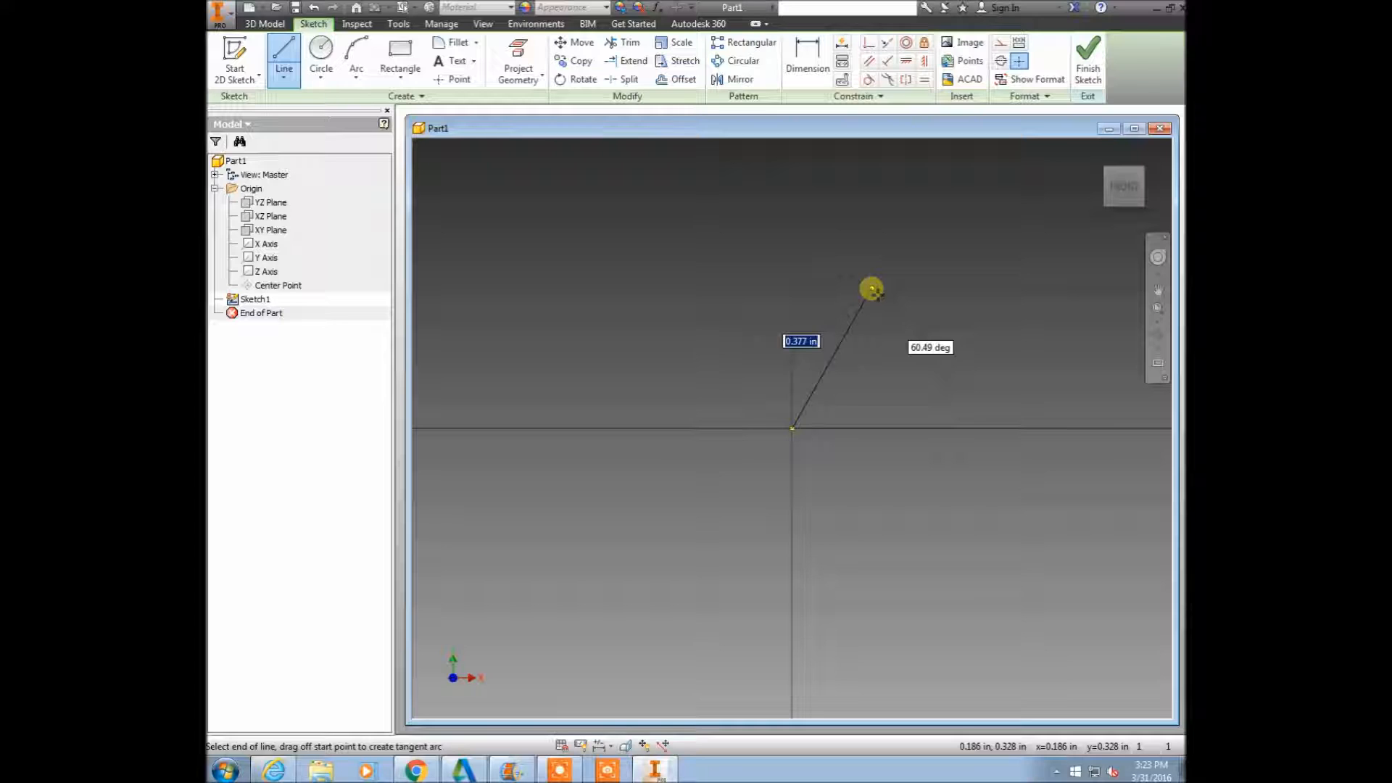
pyautogui.press('Tab')
pyautogui.write('0')
pyautogui.press('Tab')
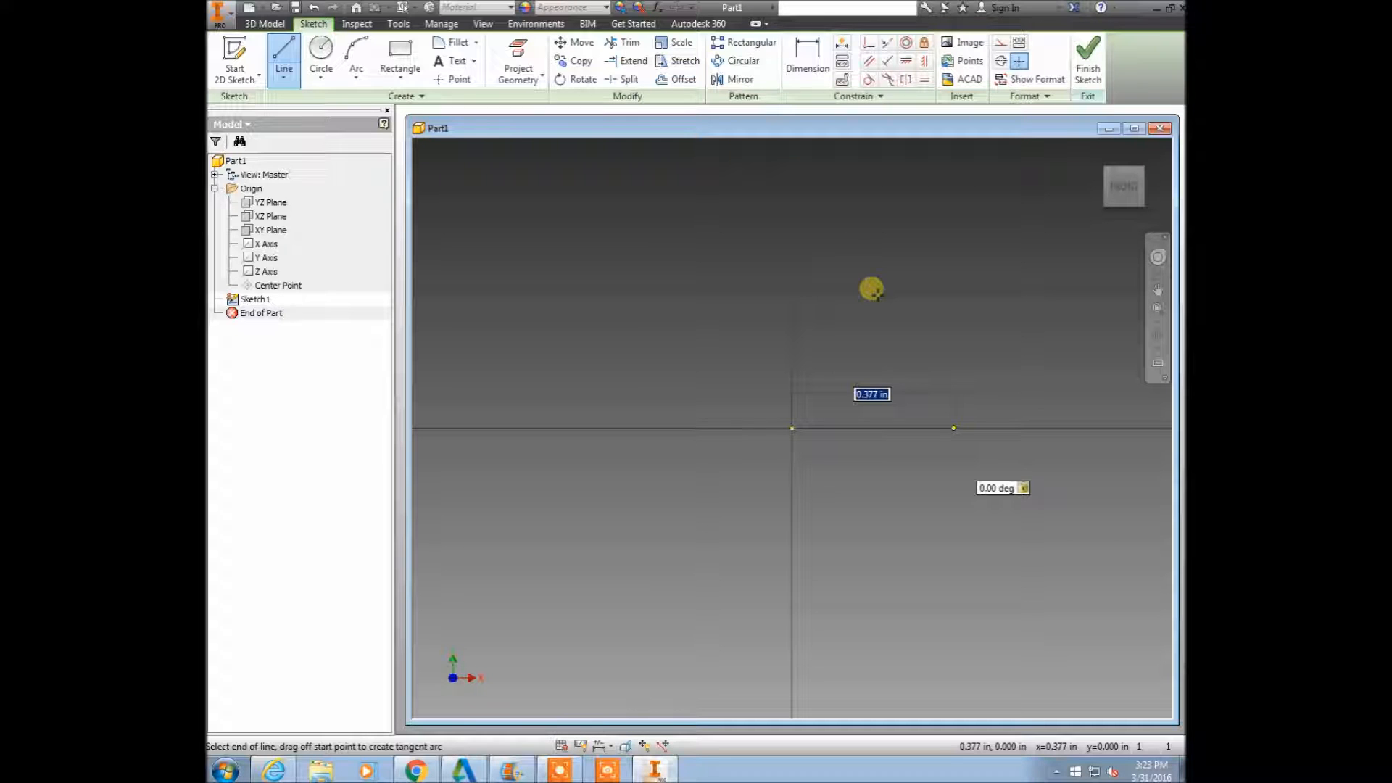
pyautogui.write('.5')
pyautogui.press('Return')
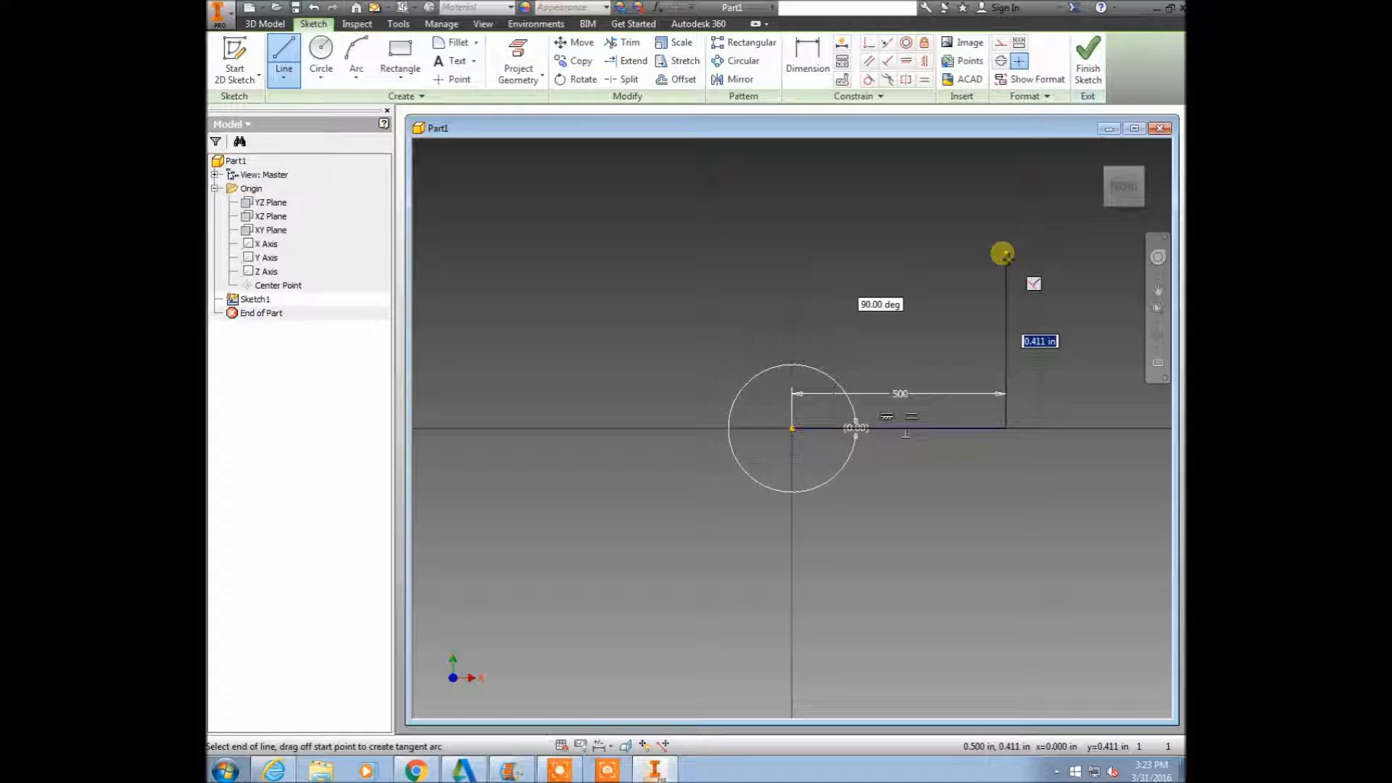
# Continue with a 0.5 in vertical line upward from the end of the horizontal line.
pyautogui.write('.5')
pyautogui.press('Tab')
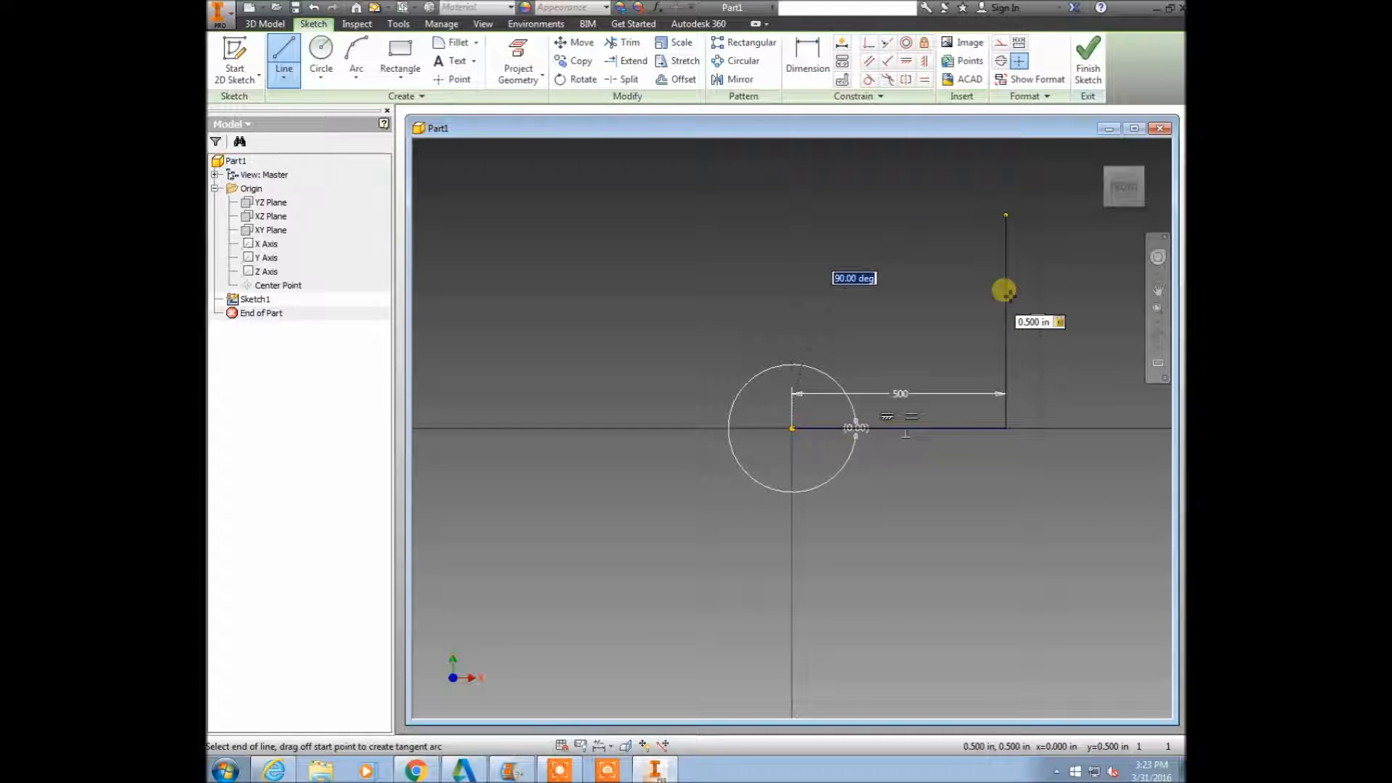
pyautogui.click(1003, 291)
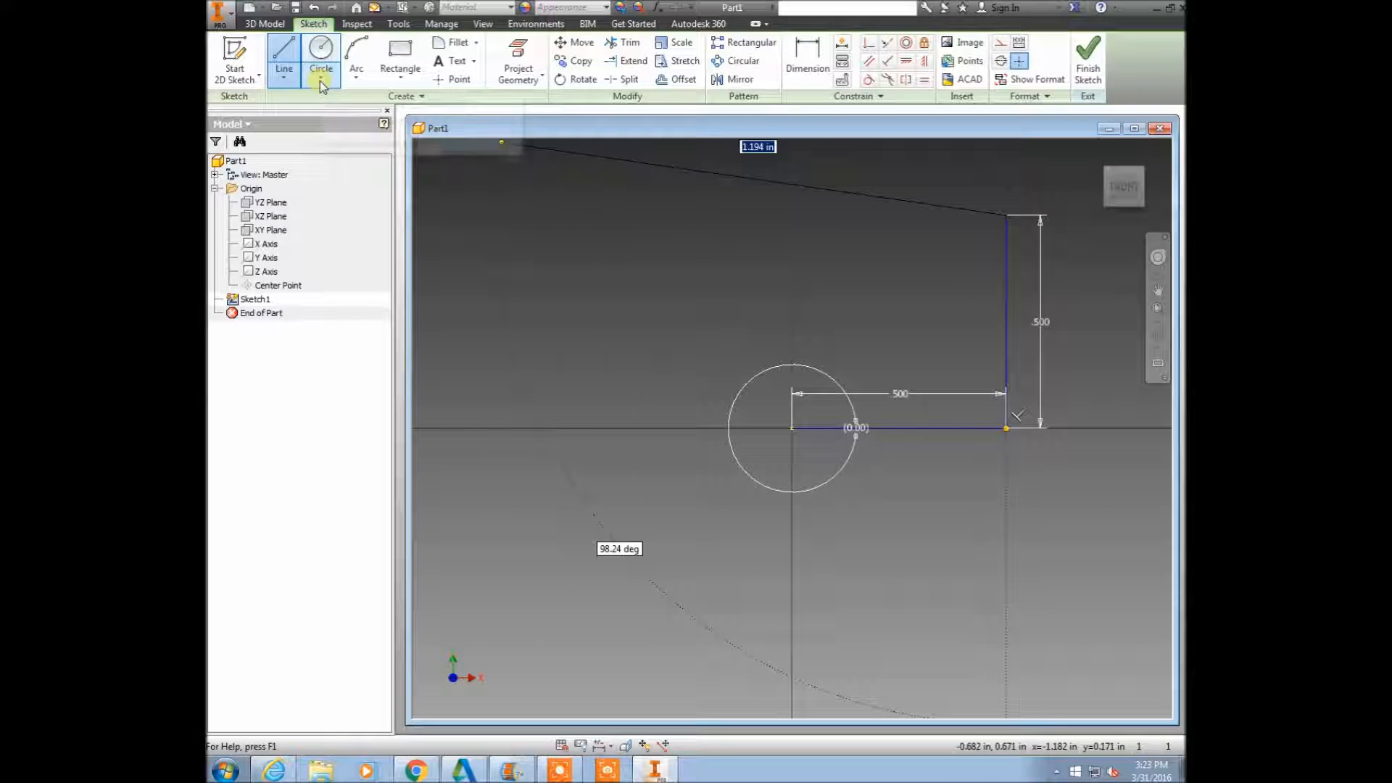
# Close the square with a horizontal line from the vertical line's upper end and a vertical line down to the origin.
pyautogui.click(287, 82)
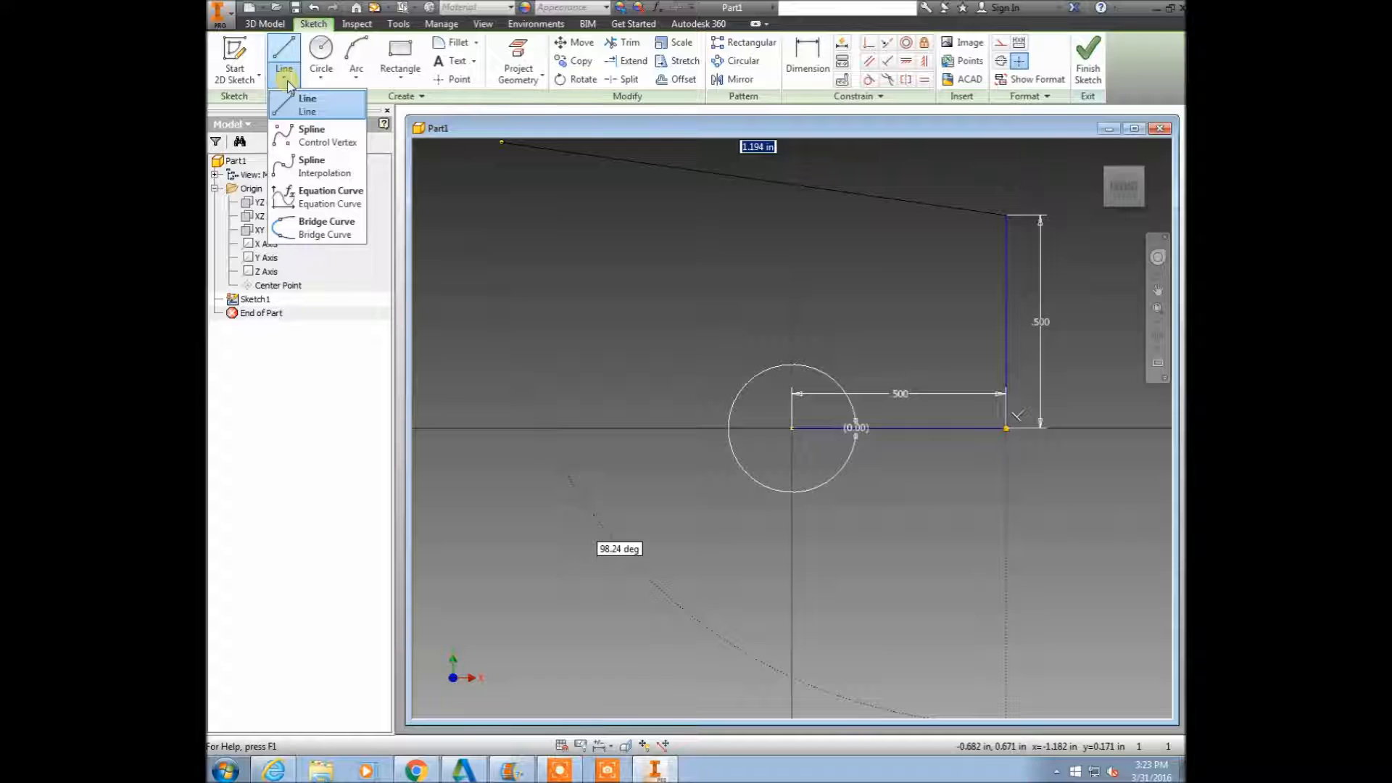
pyautogui.click(283, 56)
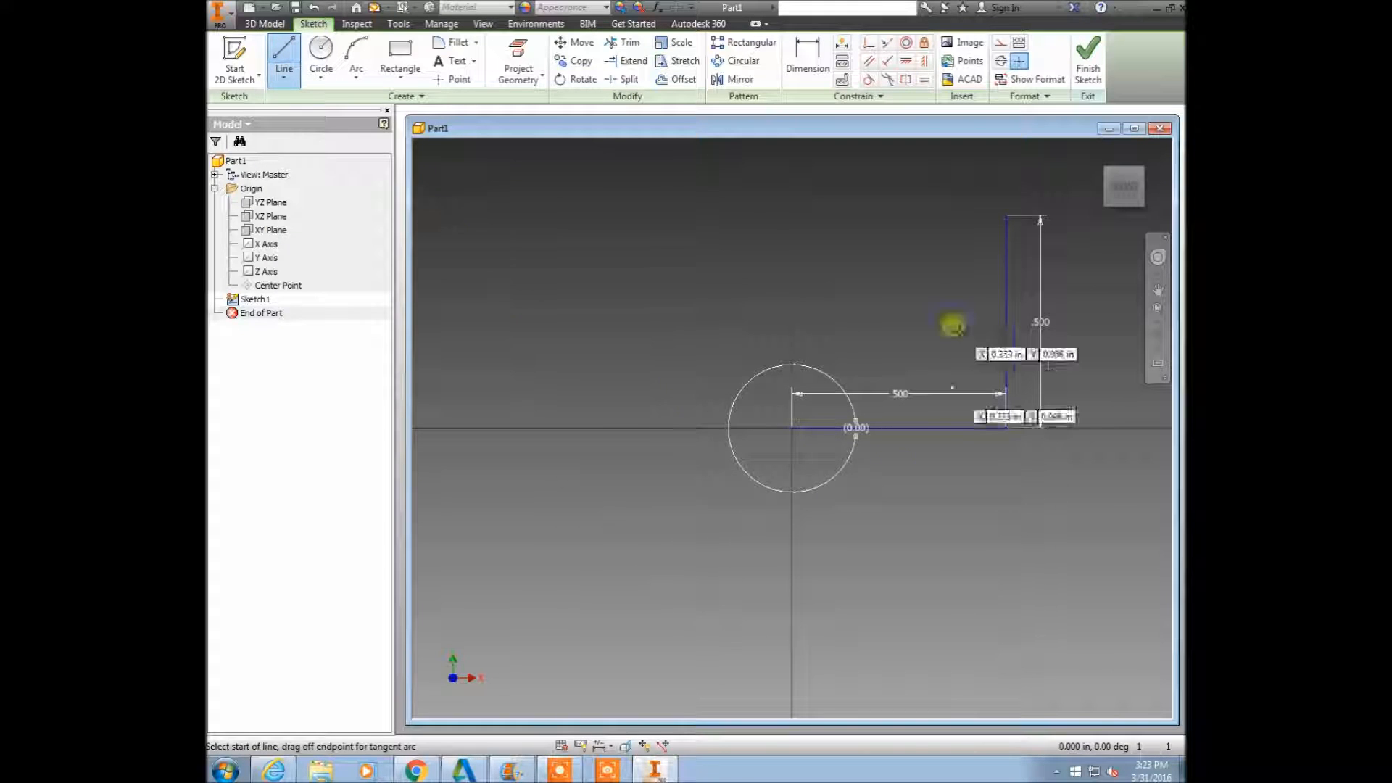
pyautogui.click(1007, 216)
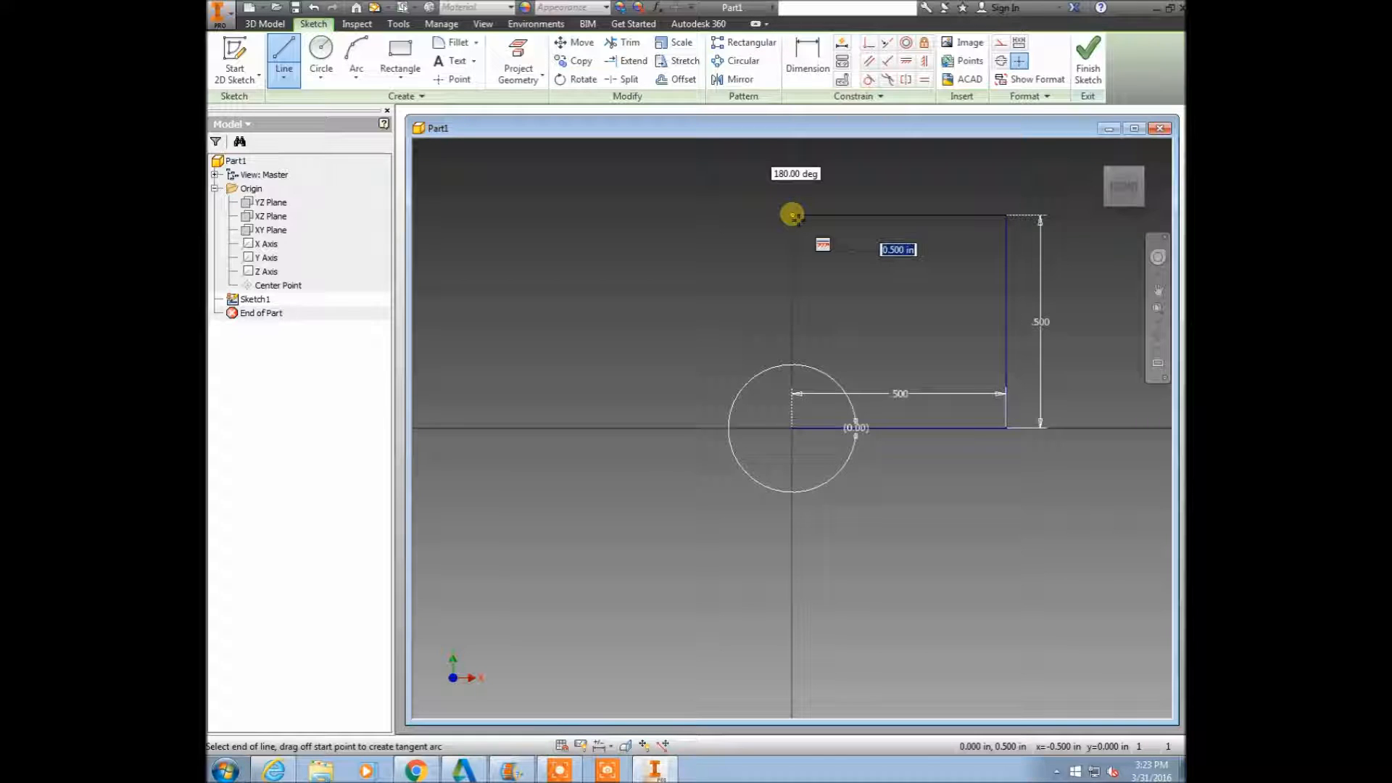
pyautogui.click(793, 215)
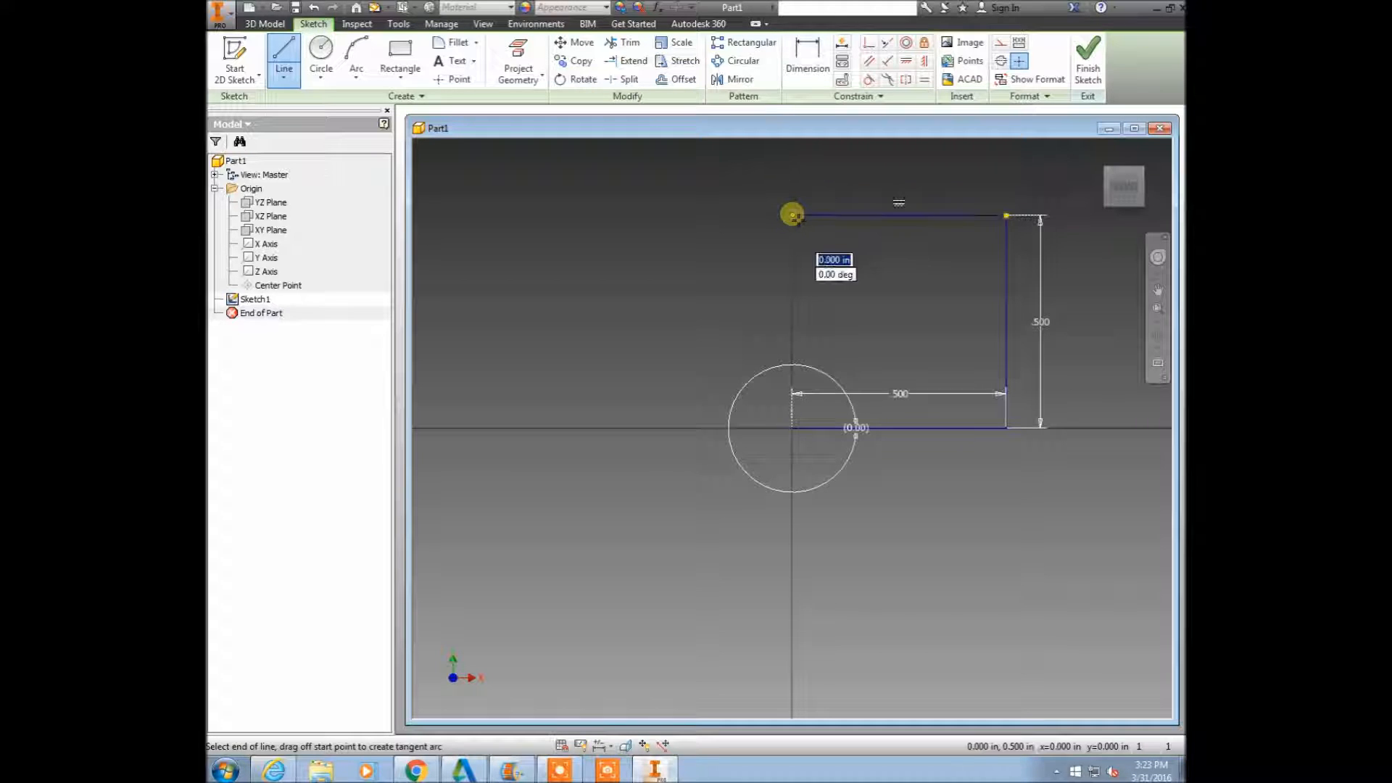
pyautogui.click(792, 428)
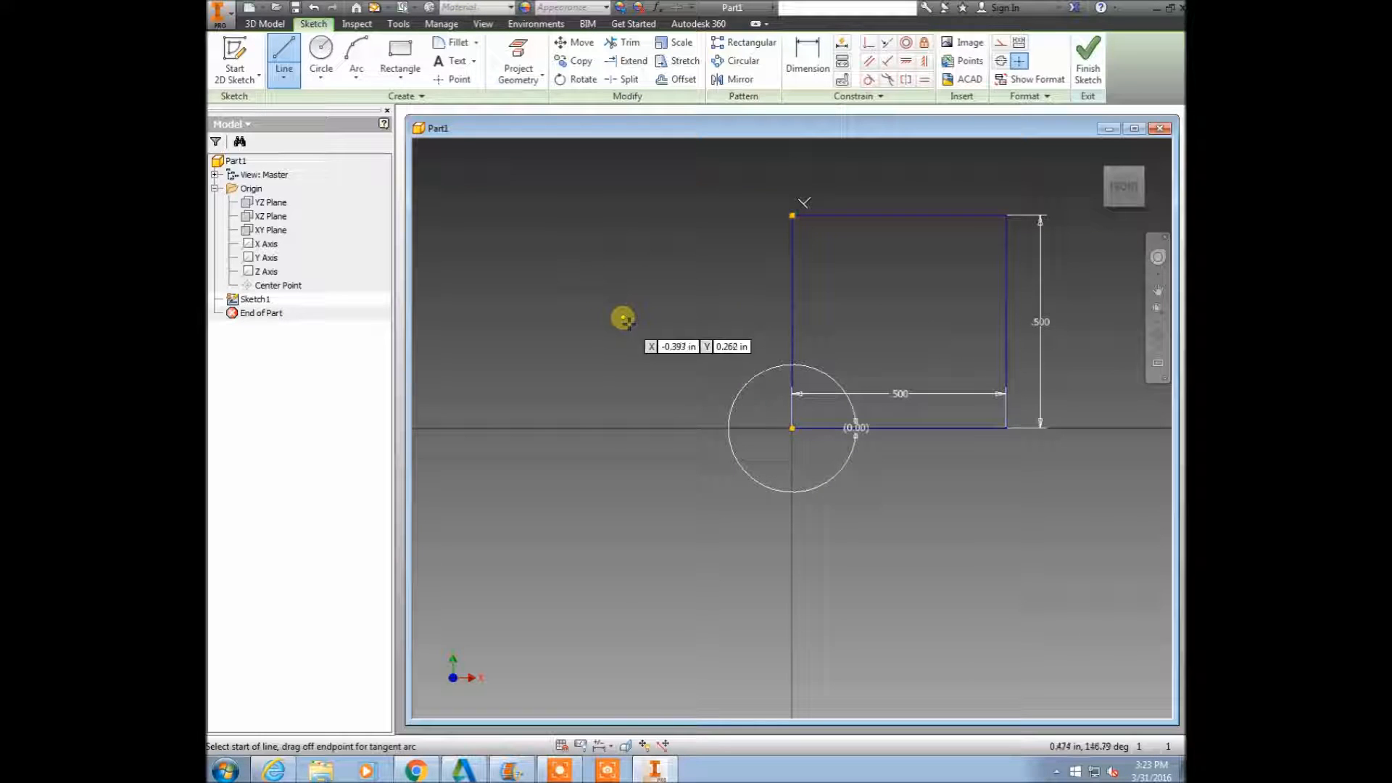
# Set the length dimension of the profile's bottom edge to .75 in.
pyautogui.press('d')
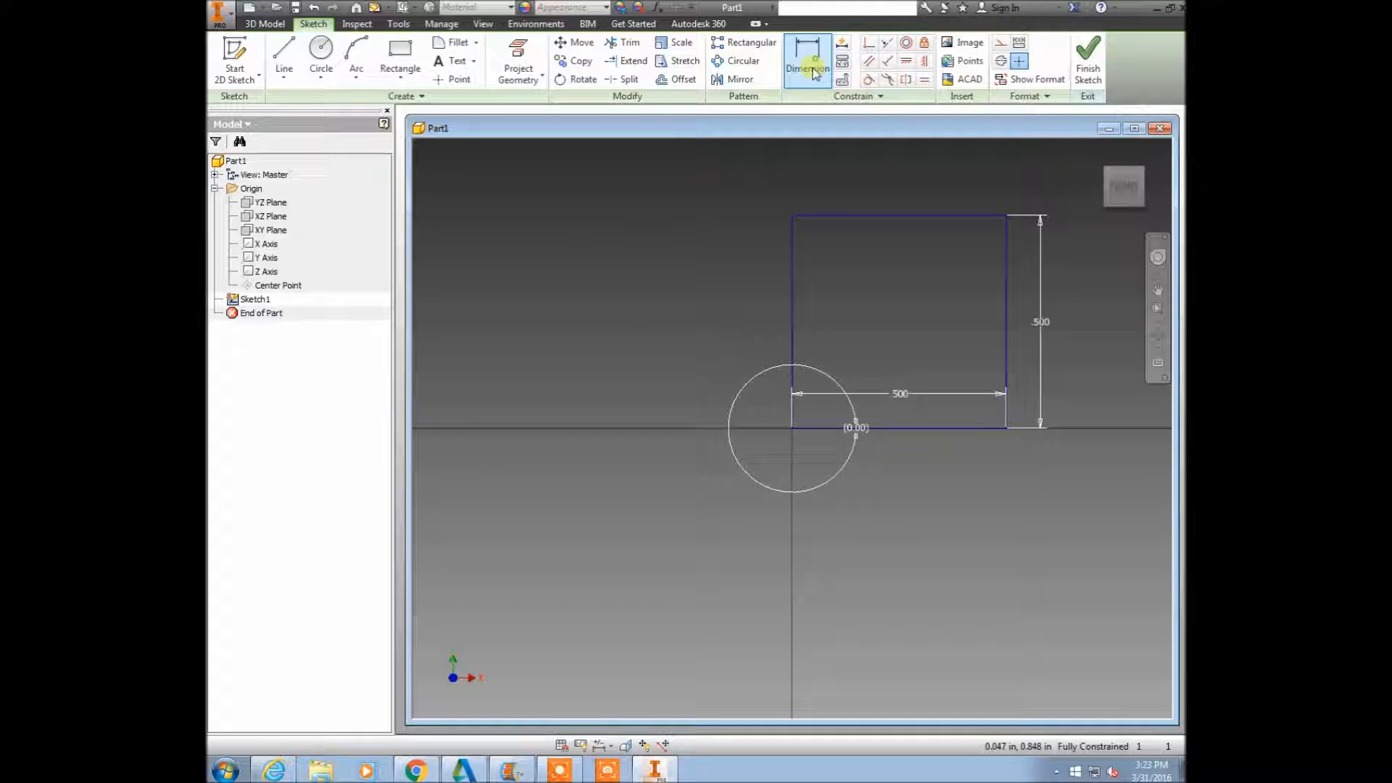
pyautogui.click(901, 395)
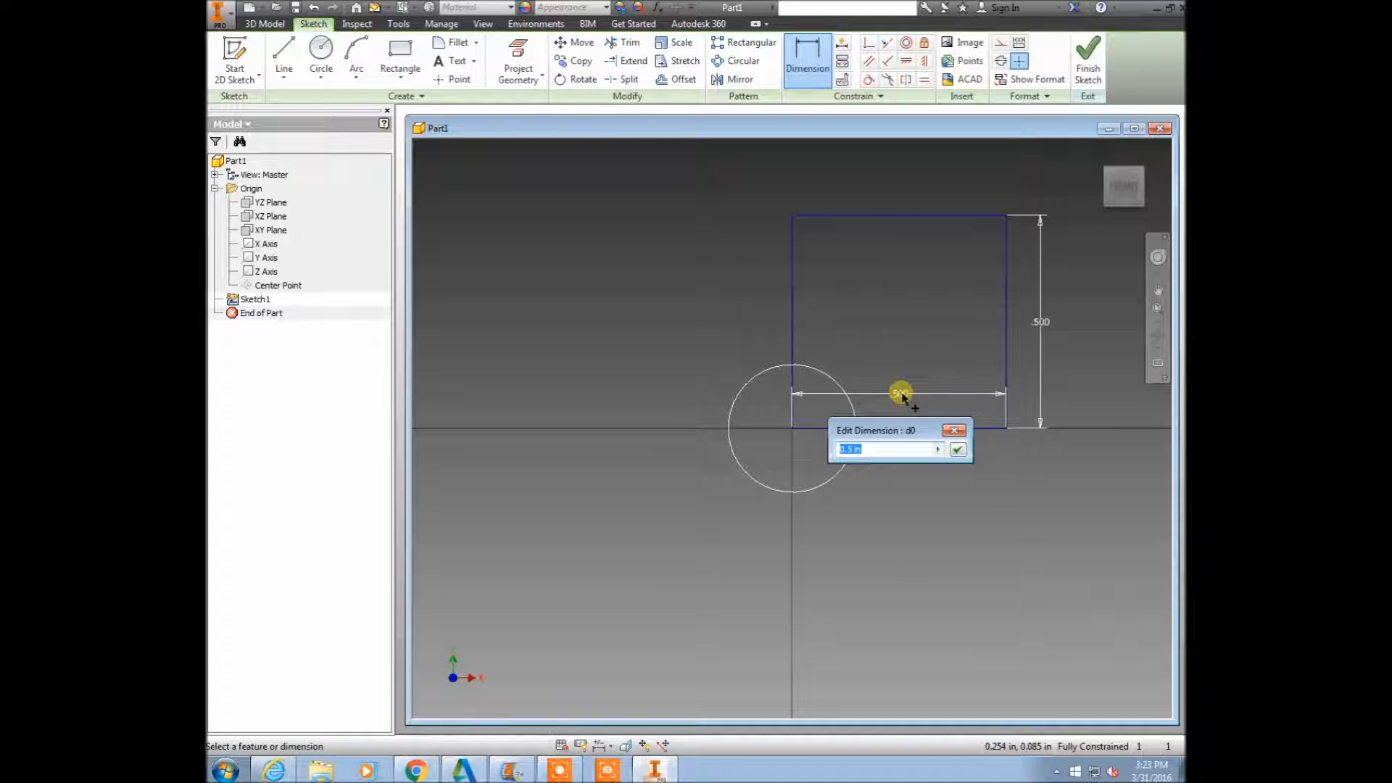
pyautogui.write('.75')
pyautogui.press('Return')
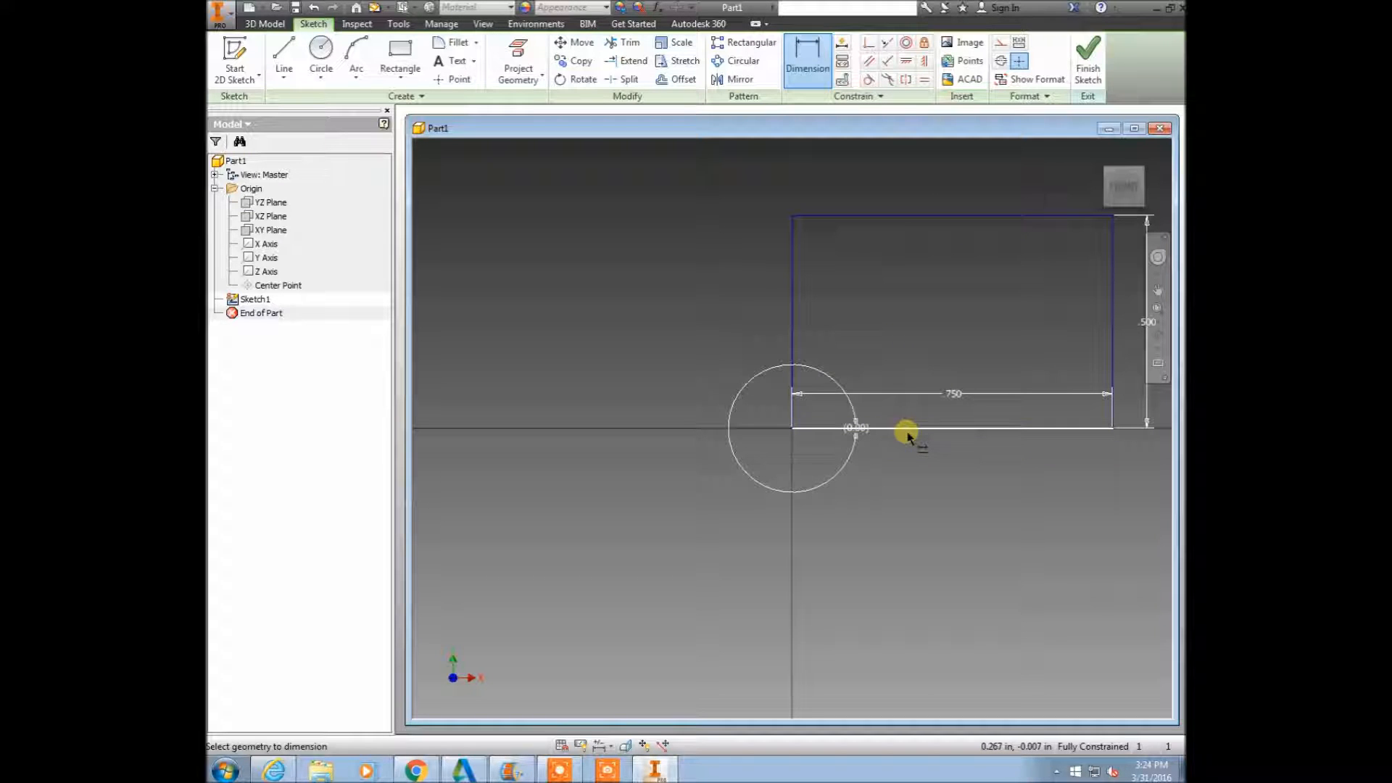
# Add a driven linear dimension above the rectangle's top edge and finish the sketch.
pyautogui.scroll(-5, 745, 333)
pyautogui.scroll(3, 828, 298)
pyautogui.scroll(-2, 824, 303)
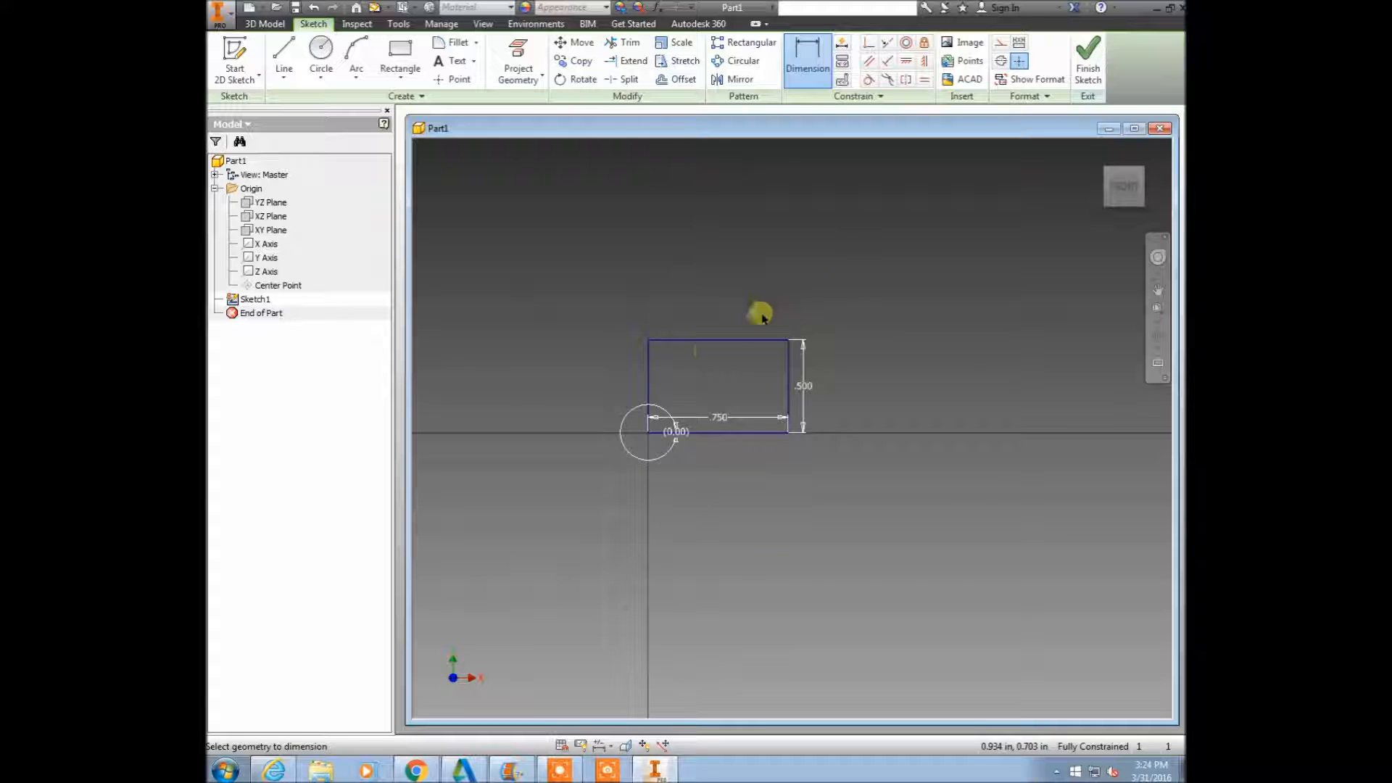
pyautogui.click(725, 342)
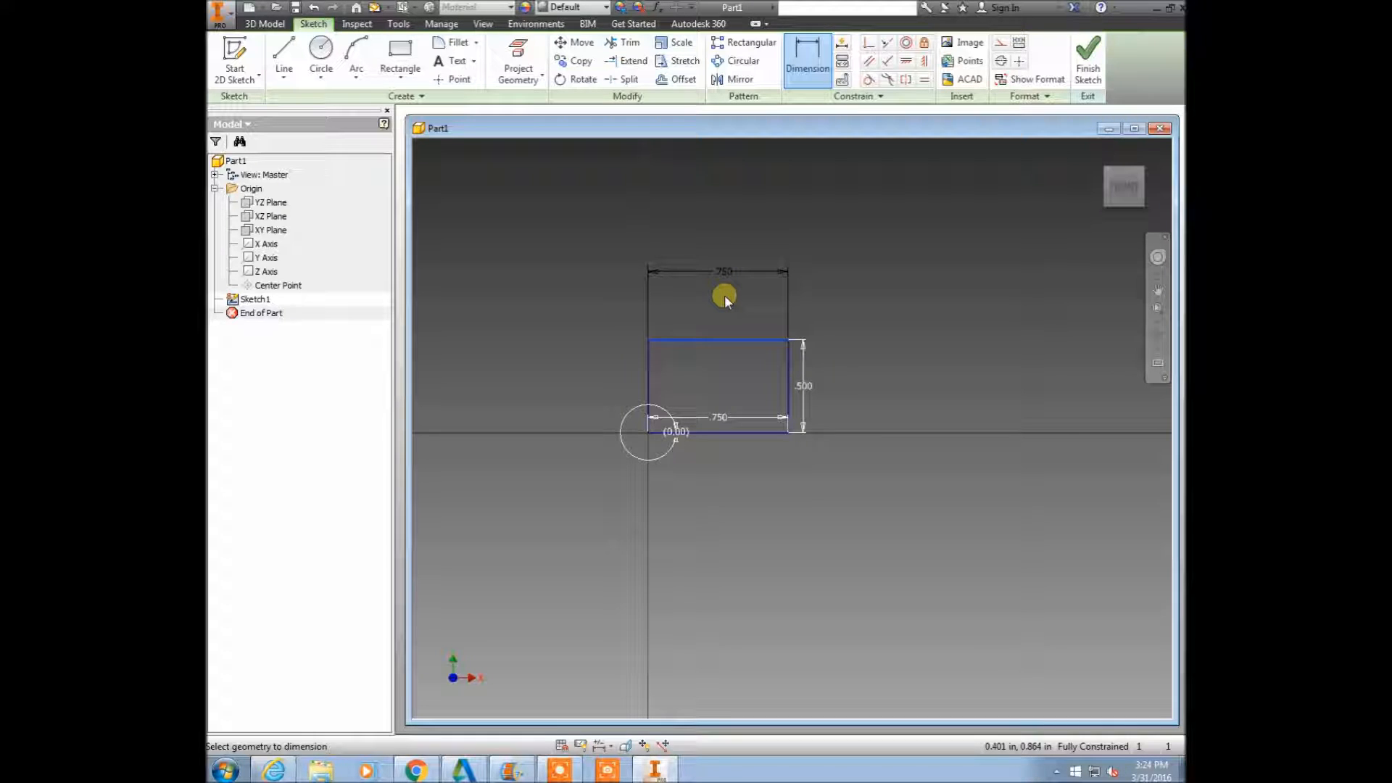
pyautogui.click(724, 294)
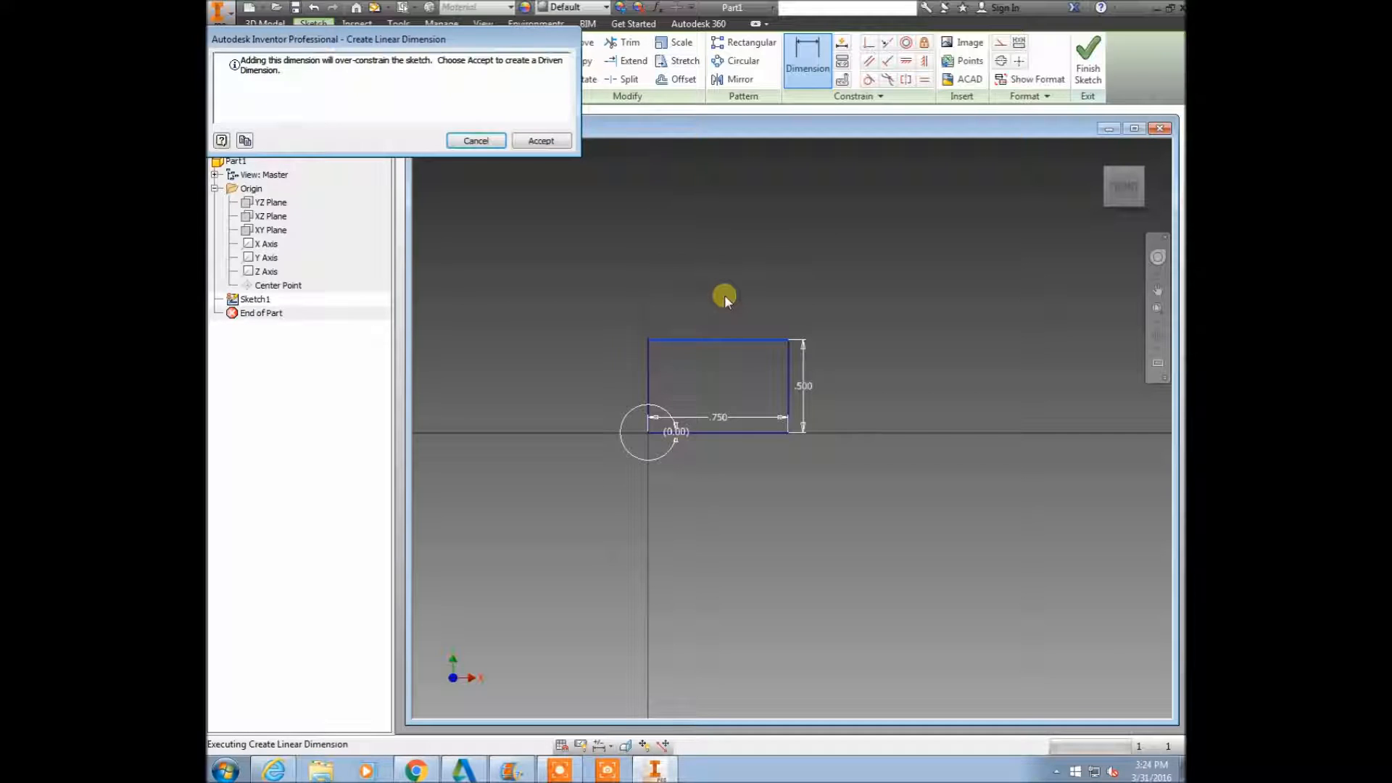
pyautogui.click(537, 141)
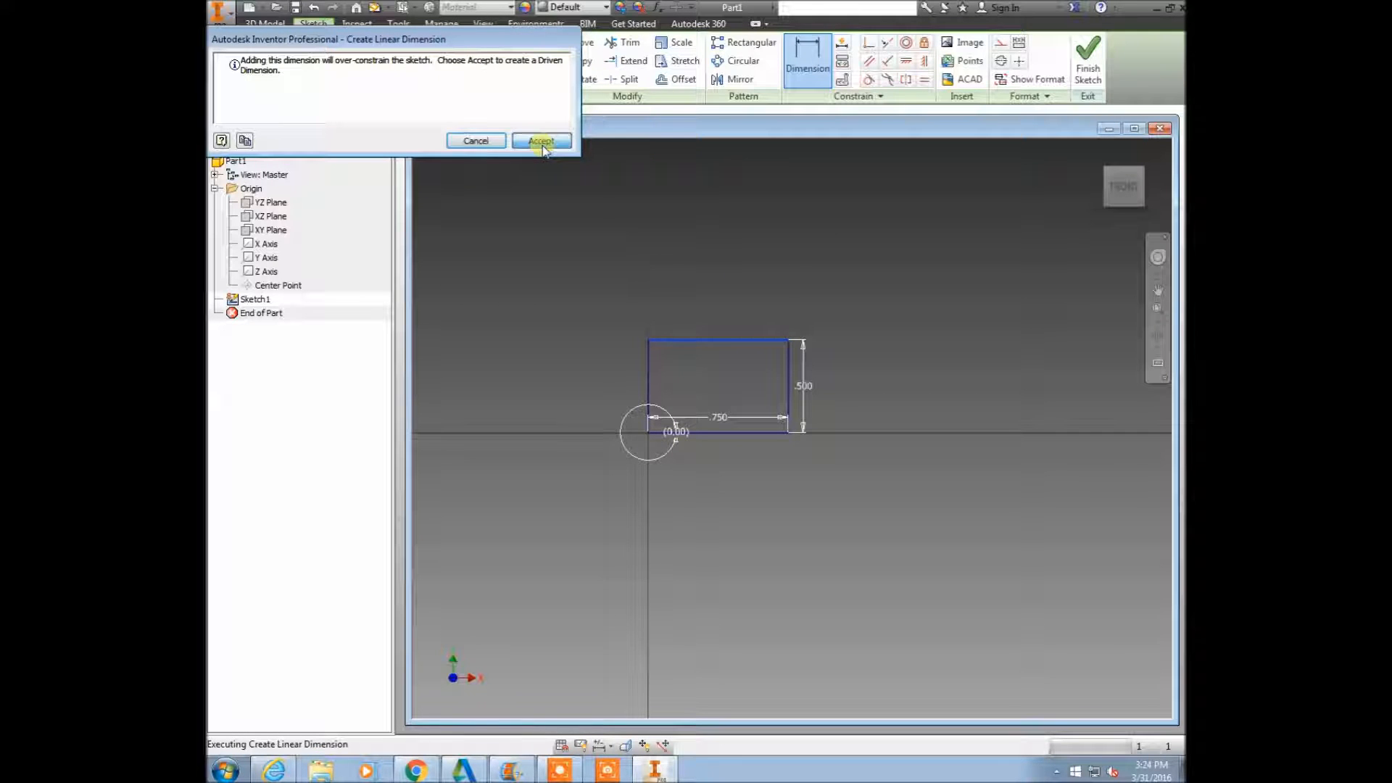
pyautogui.rightClick(634, 242)
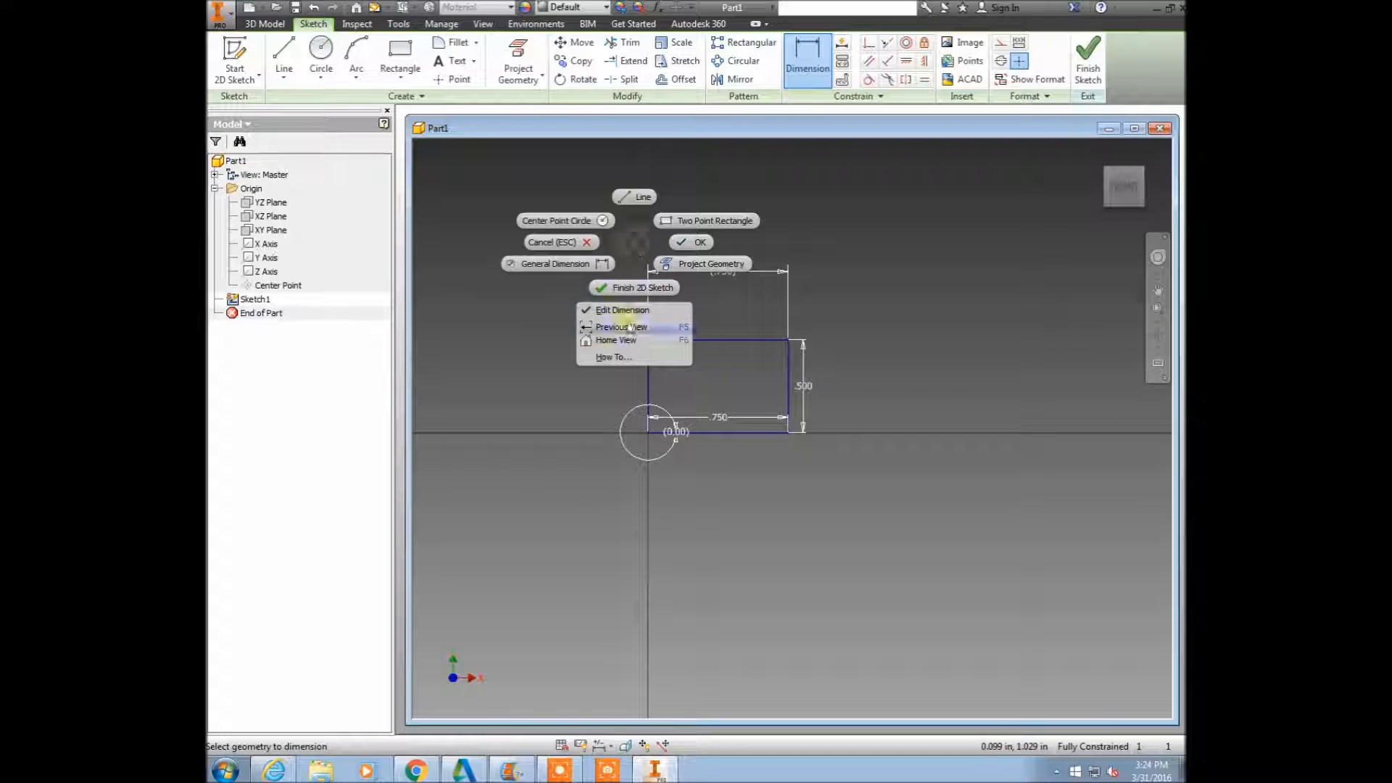
pyautogui.click(621, 286)
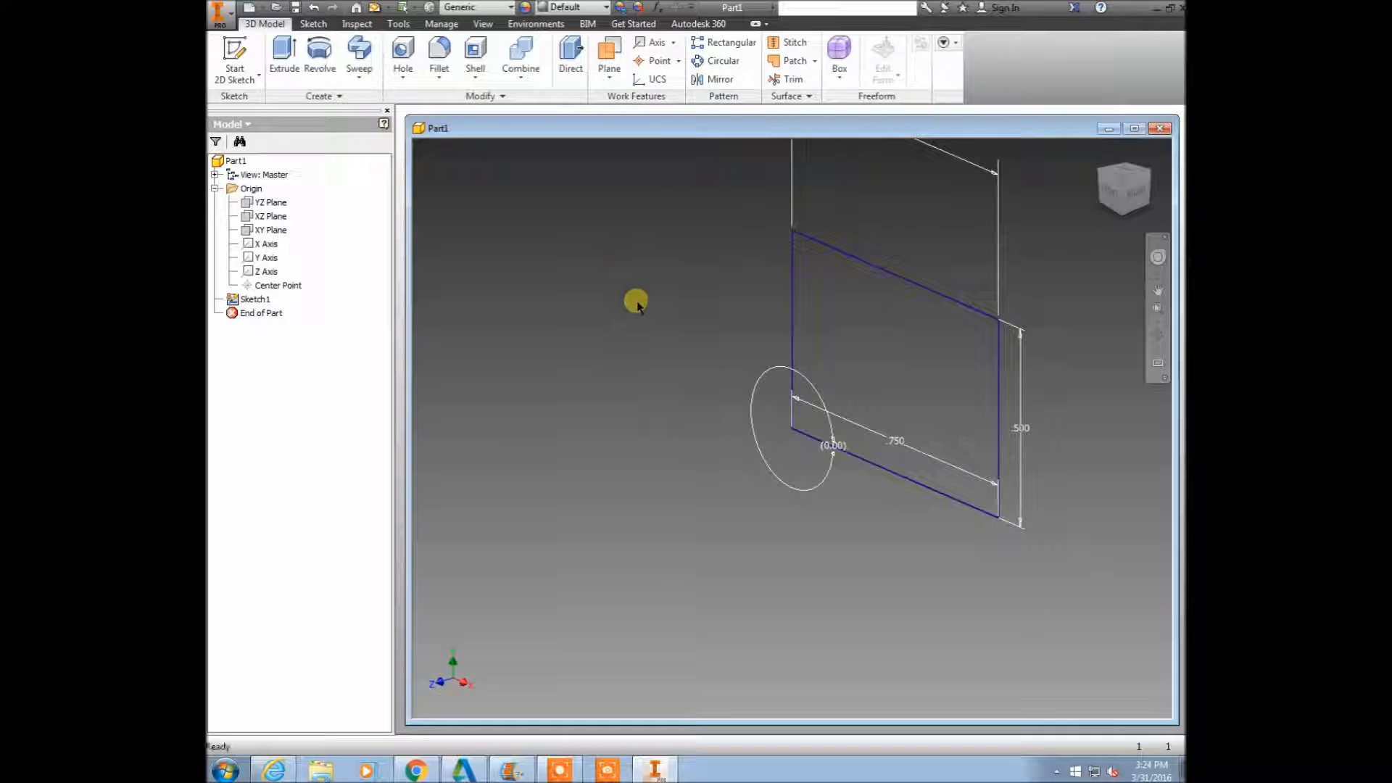
# Start an Extrude with the rectangle as its profile, keeping the extrusion settings clear of the preview.
pyautogui.scroll(-2, 652, 290)
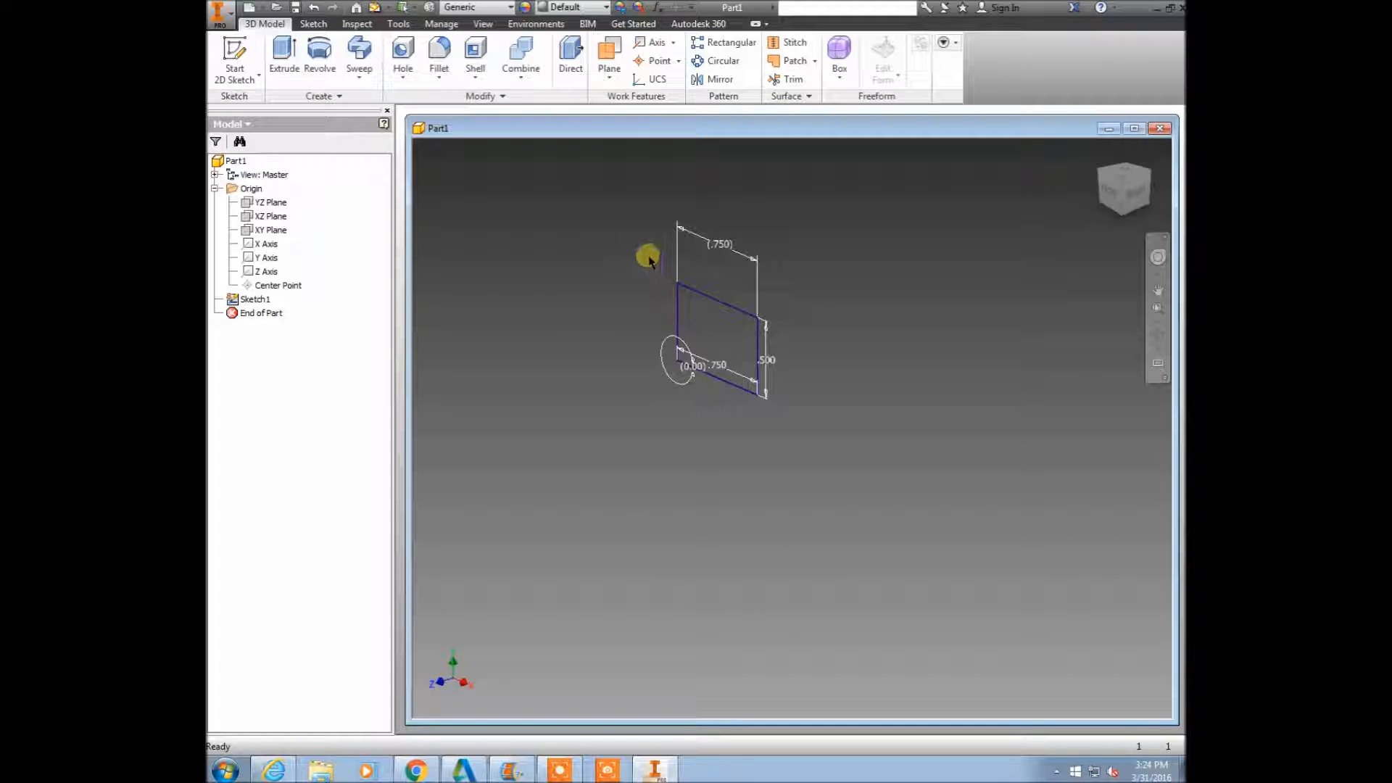
pyautogui.scroll(-3, 646, 258)
pyautogui.rightClick(682, 326)
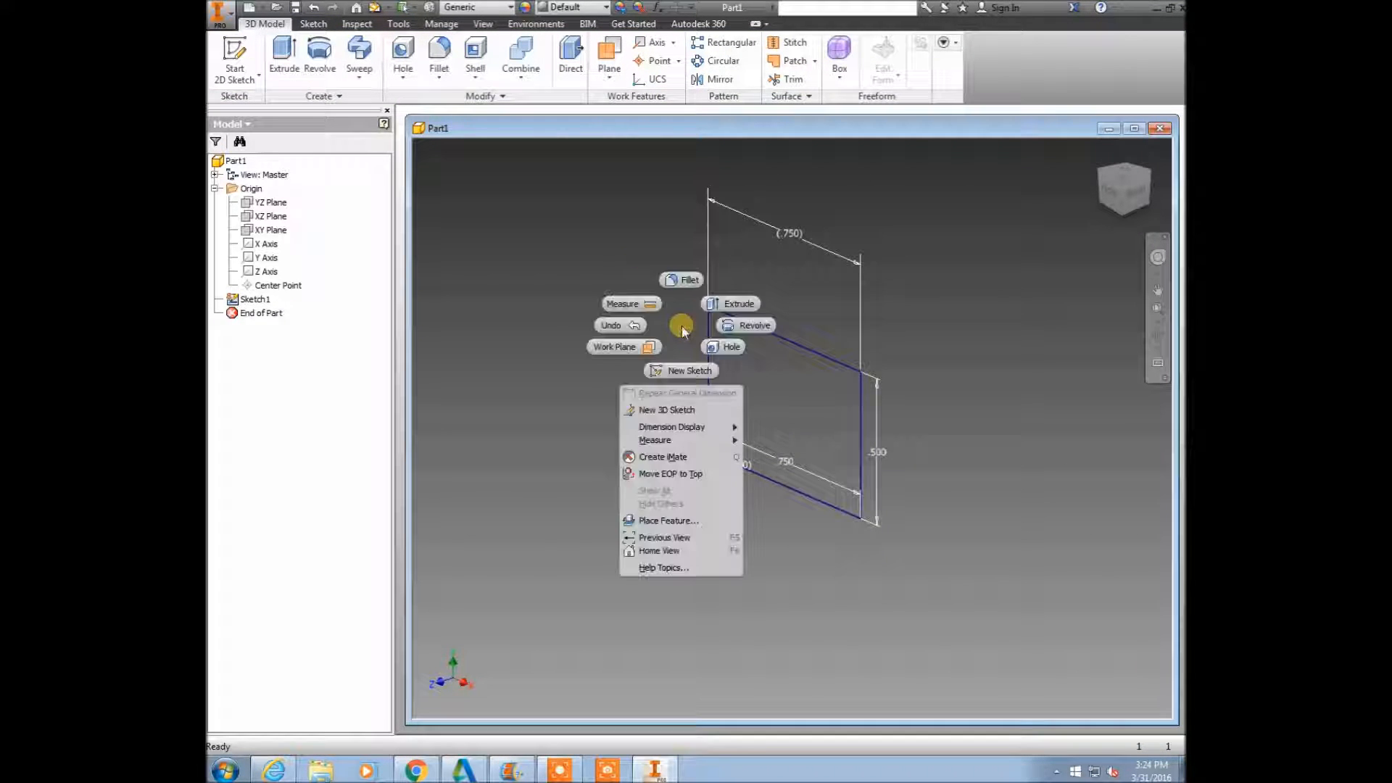
pyautogui.click(726, 308)
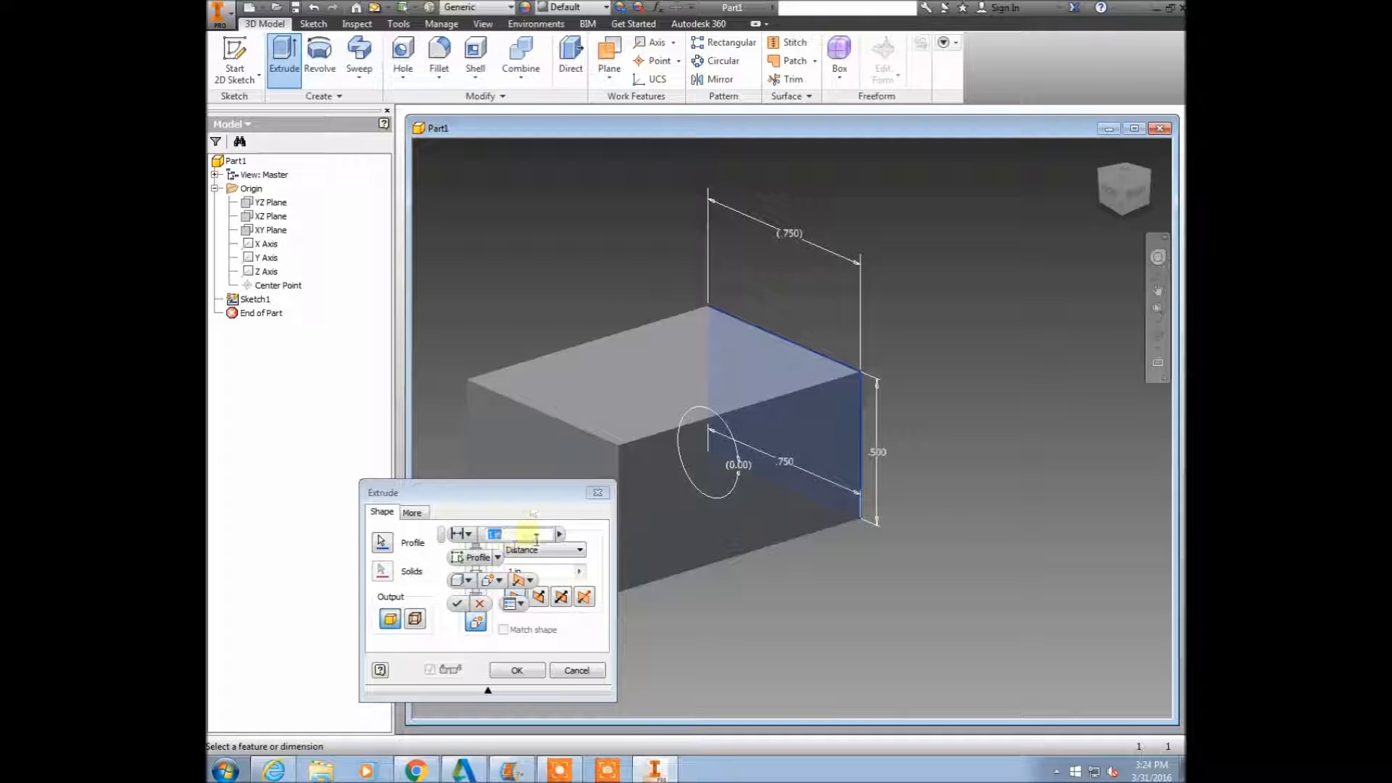
pyautogui.moveTo(531, 496); pyautogui.dragTo(444, 188)
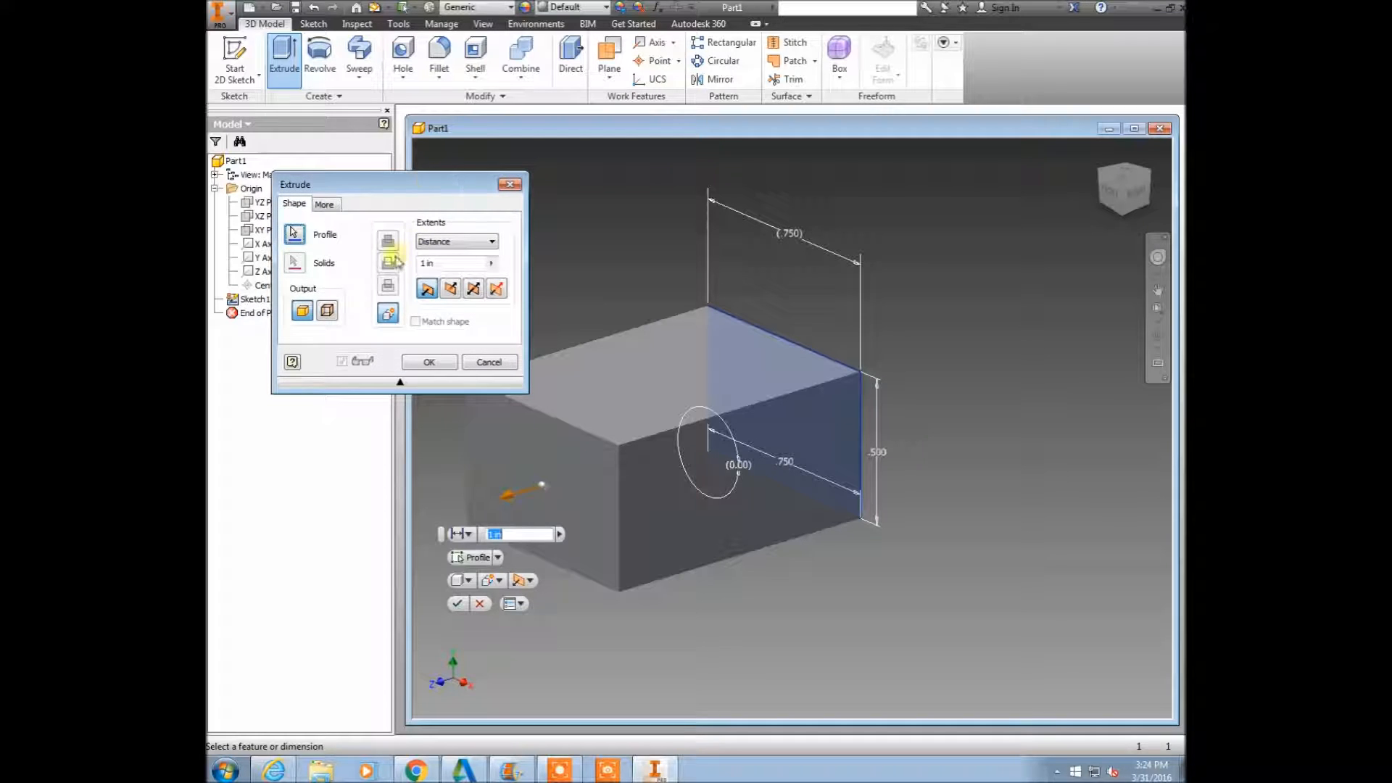
pyautogui.click(295, 236)
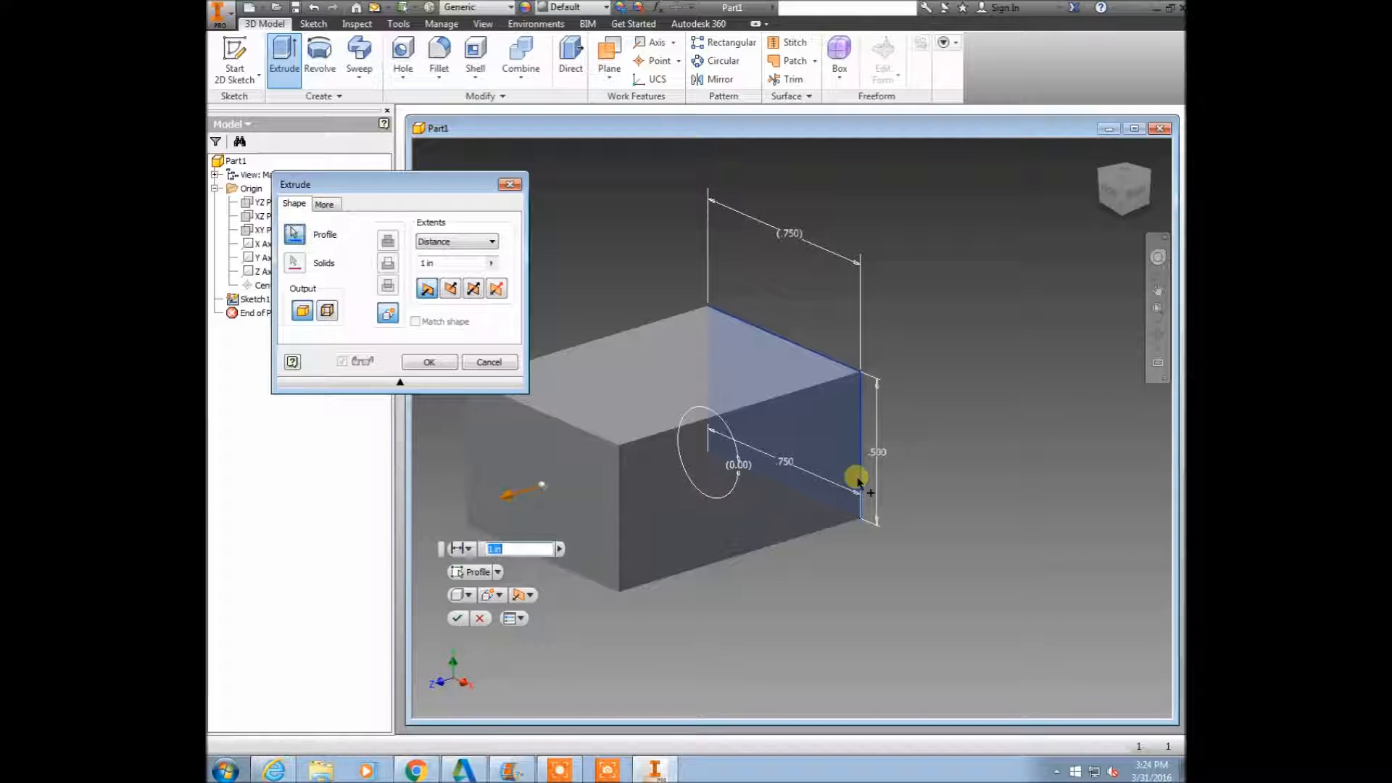
pyautogui.click(850, 421)
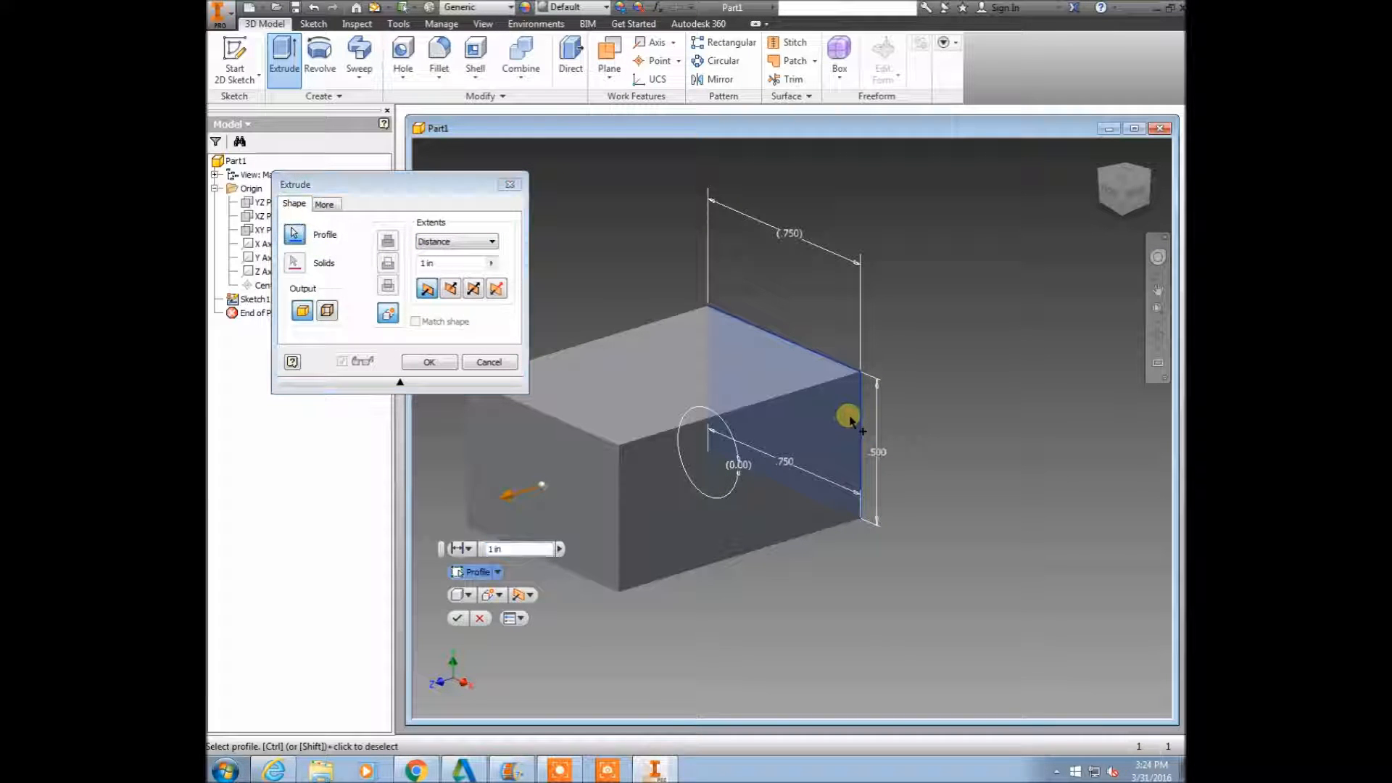
# Try other extents types for the extrusion and set it back to Distance.
pyautogui.click(490, 242)
pyautogui.click(461, 274)
pyautogui.click(461, 242)
pyautogui.click(460, 274)
pyautogui.click(464, 242)
pyautogui.click(453, 252)
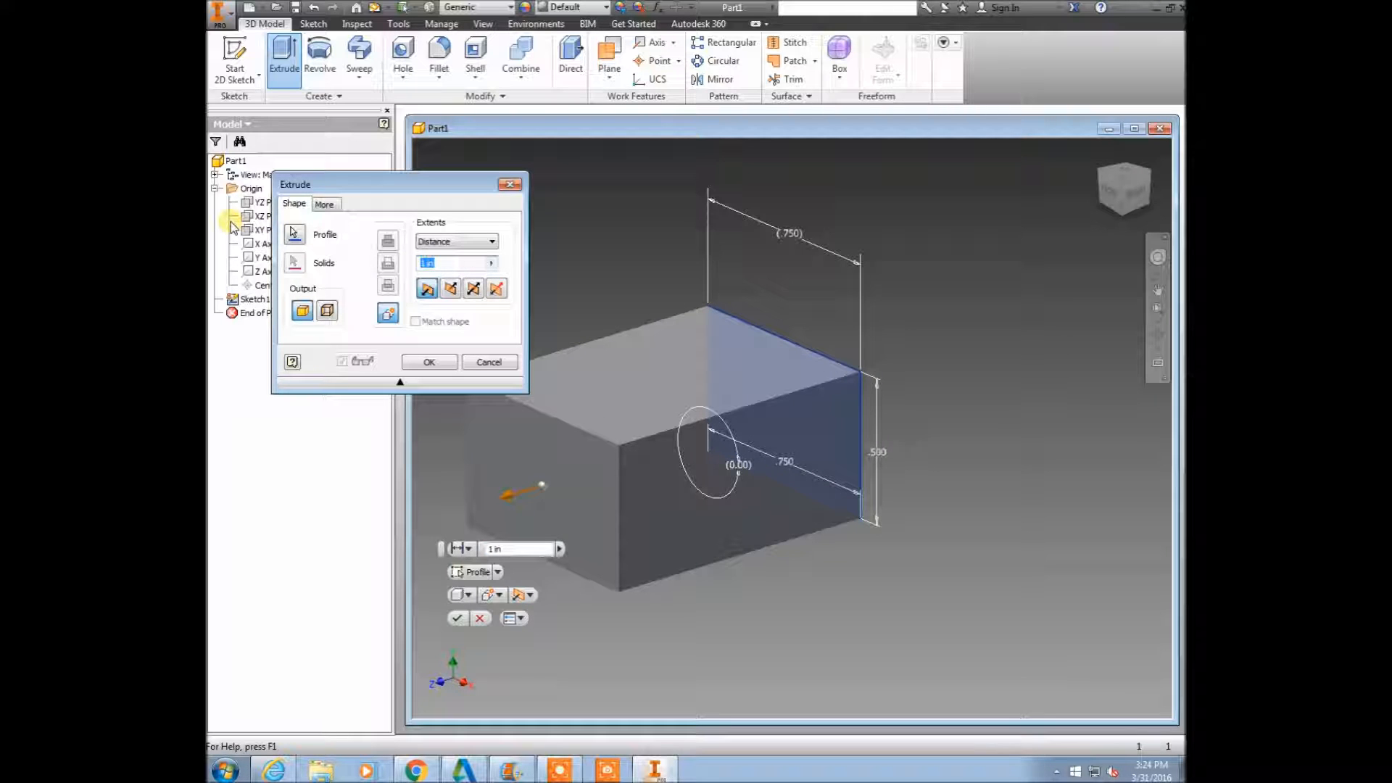
# Extrude the rectangle .5 in symmetrically about its sketch plane.
pyautogui.write('.5')
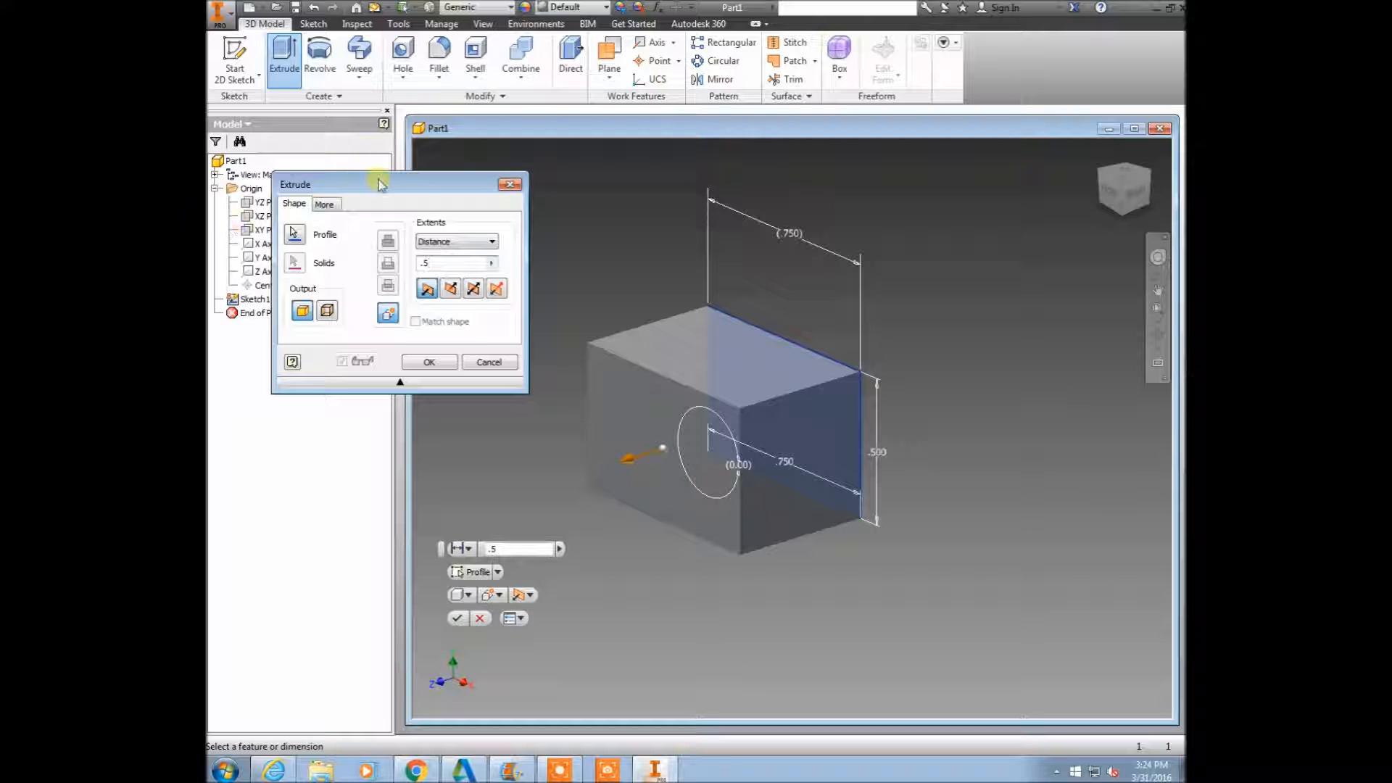
pyautogui.click(451, 289)
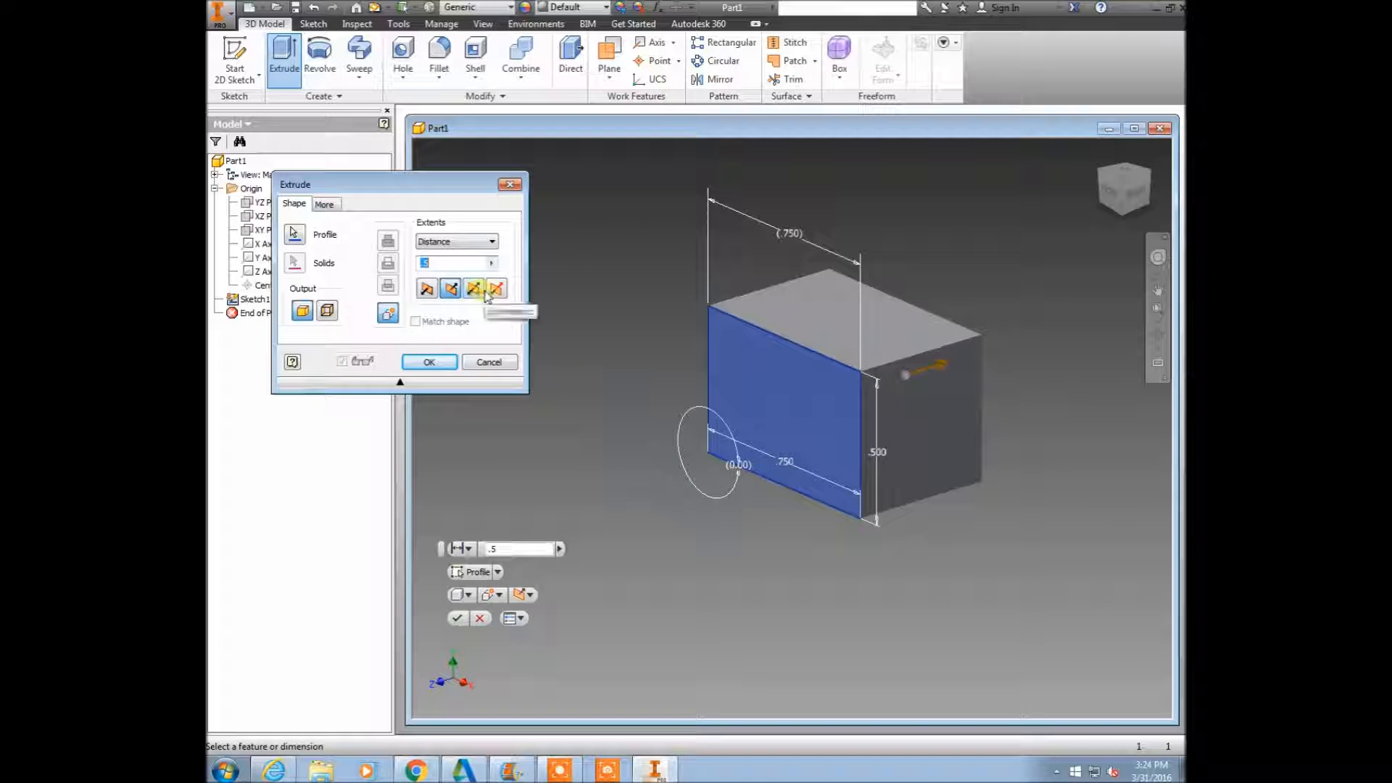
pyautogui.click(472, 290)
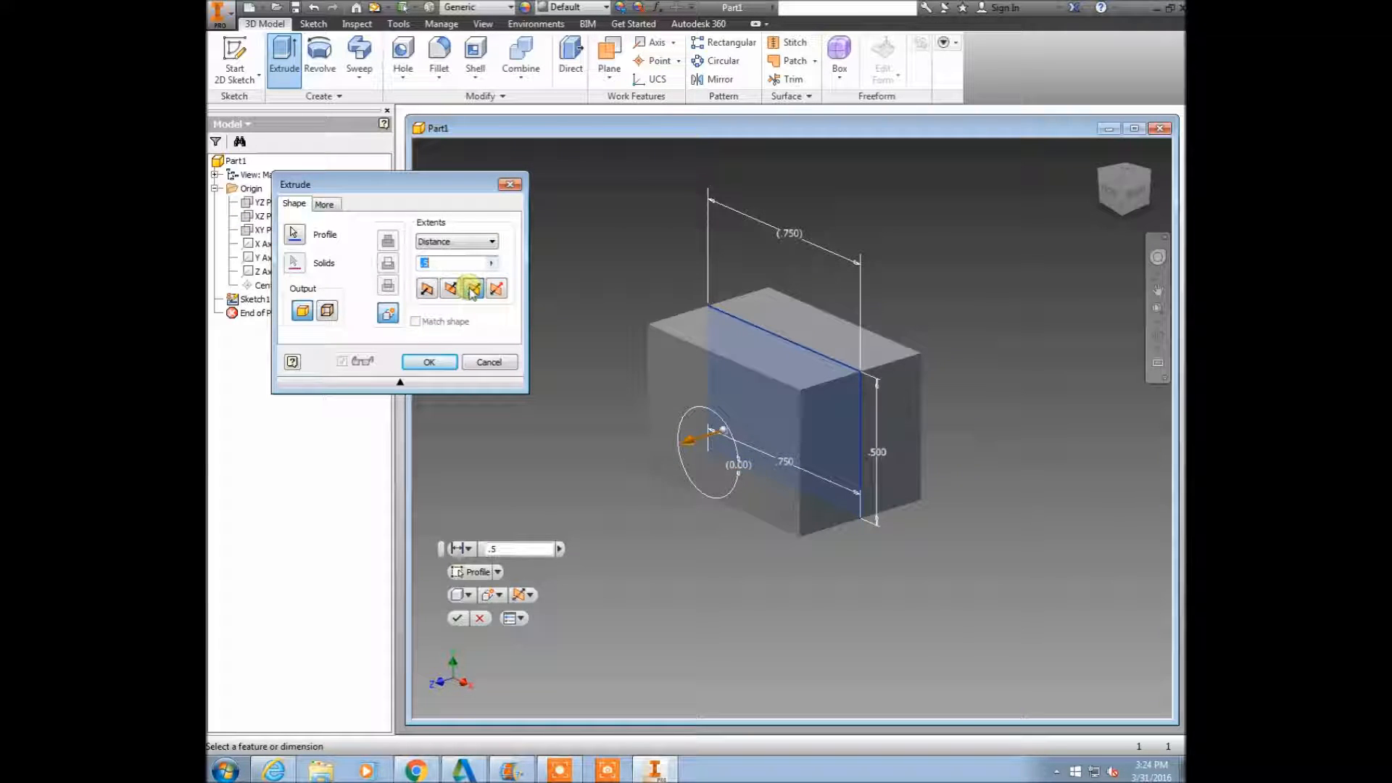
pyautogui.click(434, 364)
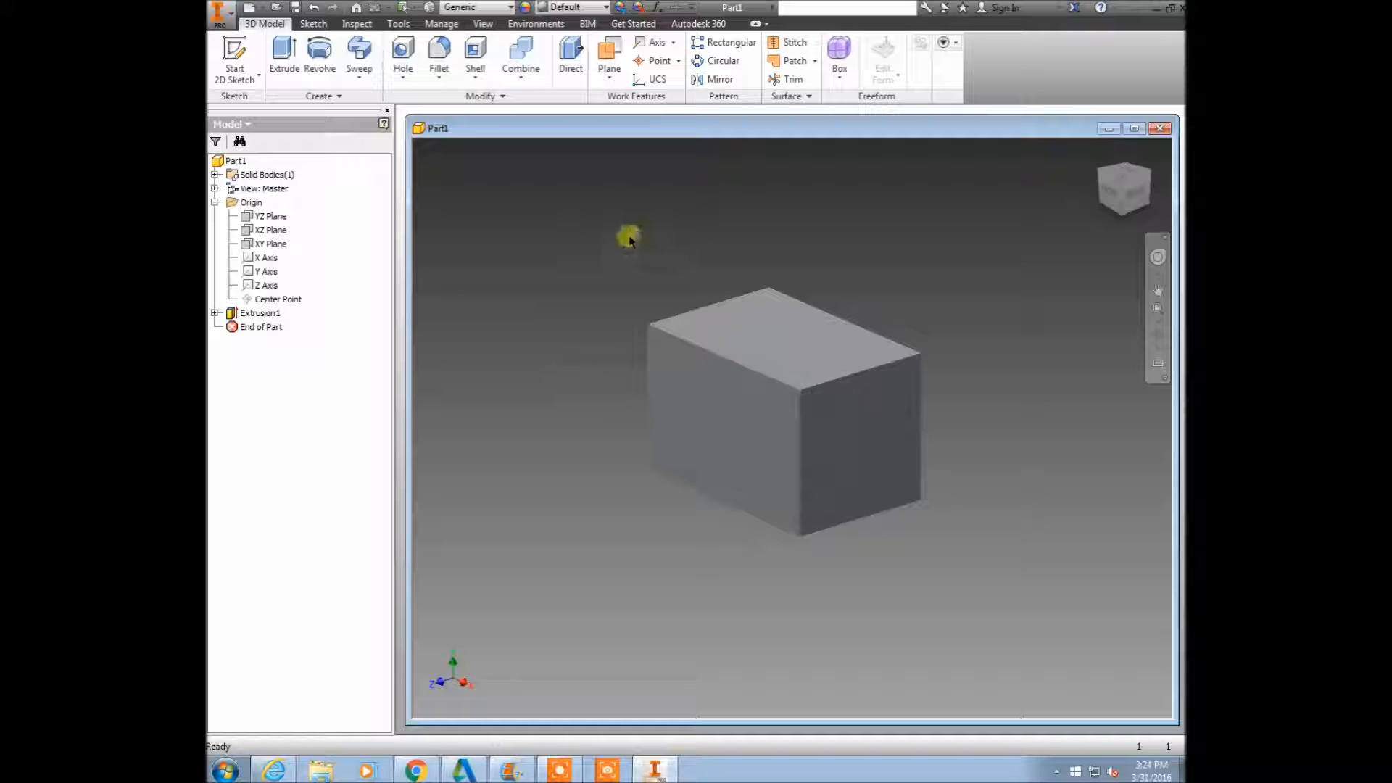
# Start a new 2D sketch on the block's front face and project the face's outline into it.
pyautogui.rightClick(574, 281)
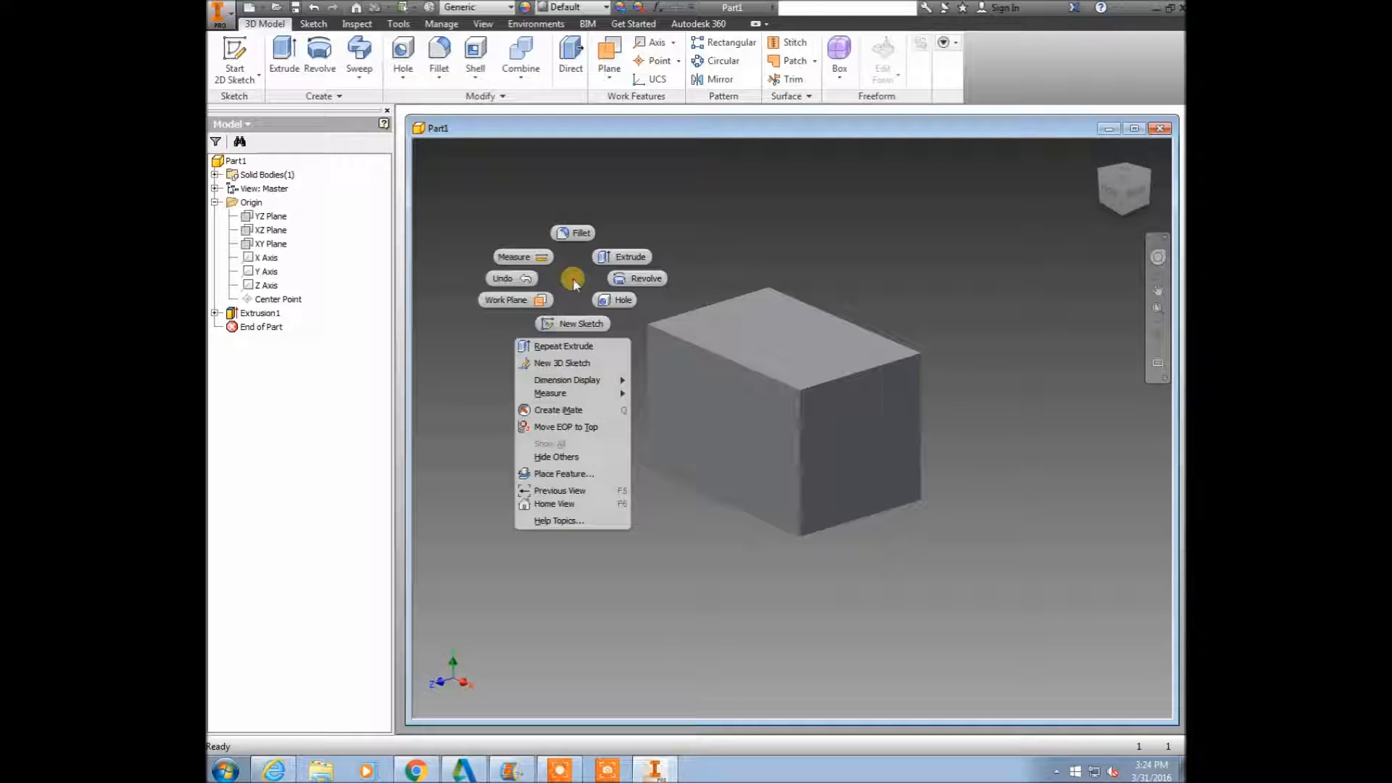
pyautogui.click(582, 326)
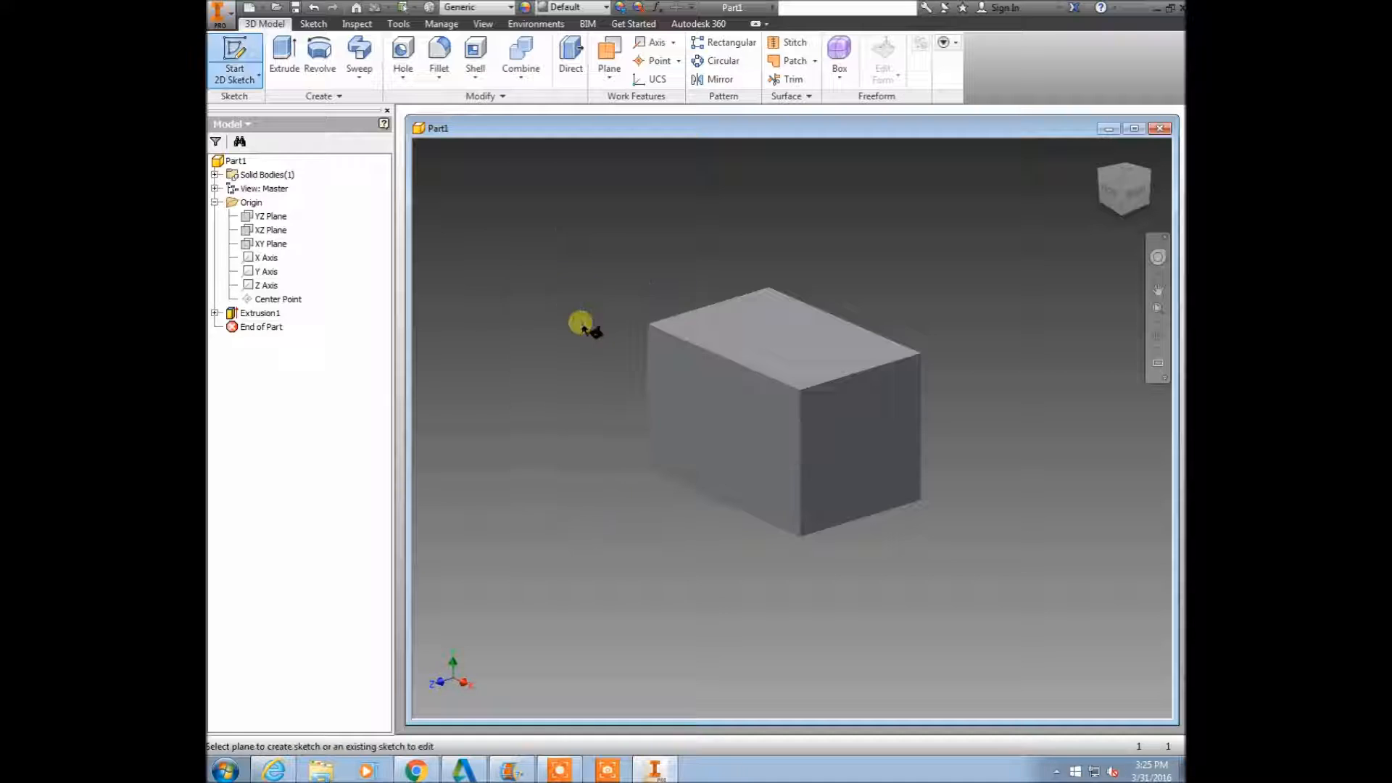
pyautogui.click(698, 392)
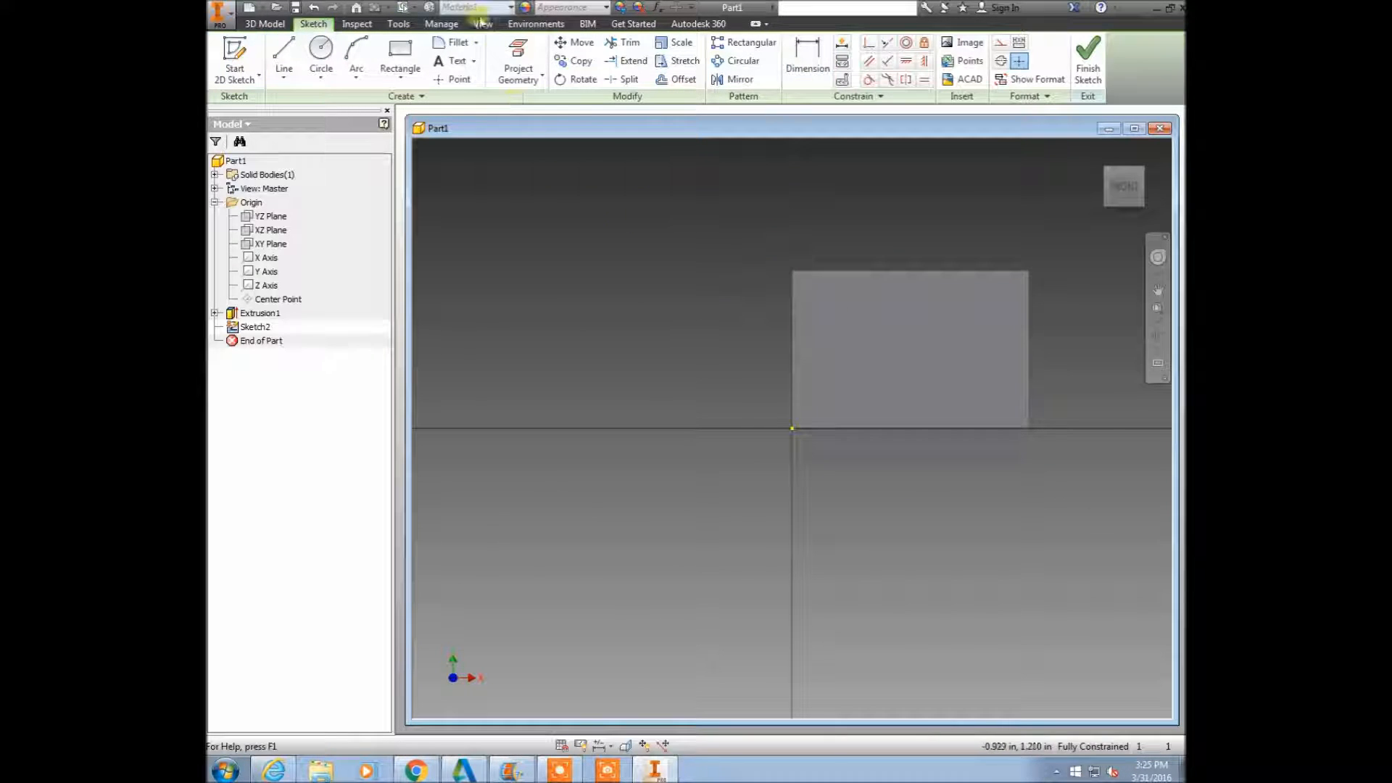
pyautogui.click(519, 59)
pyautogui.click(932, 376)
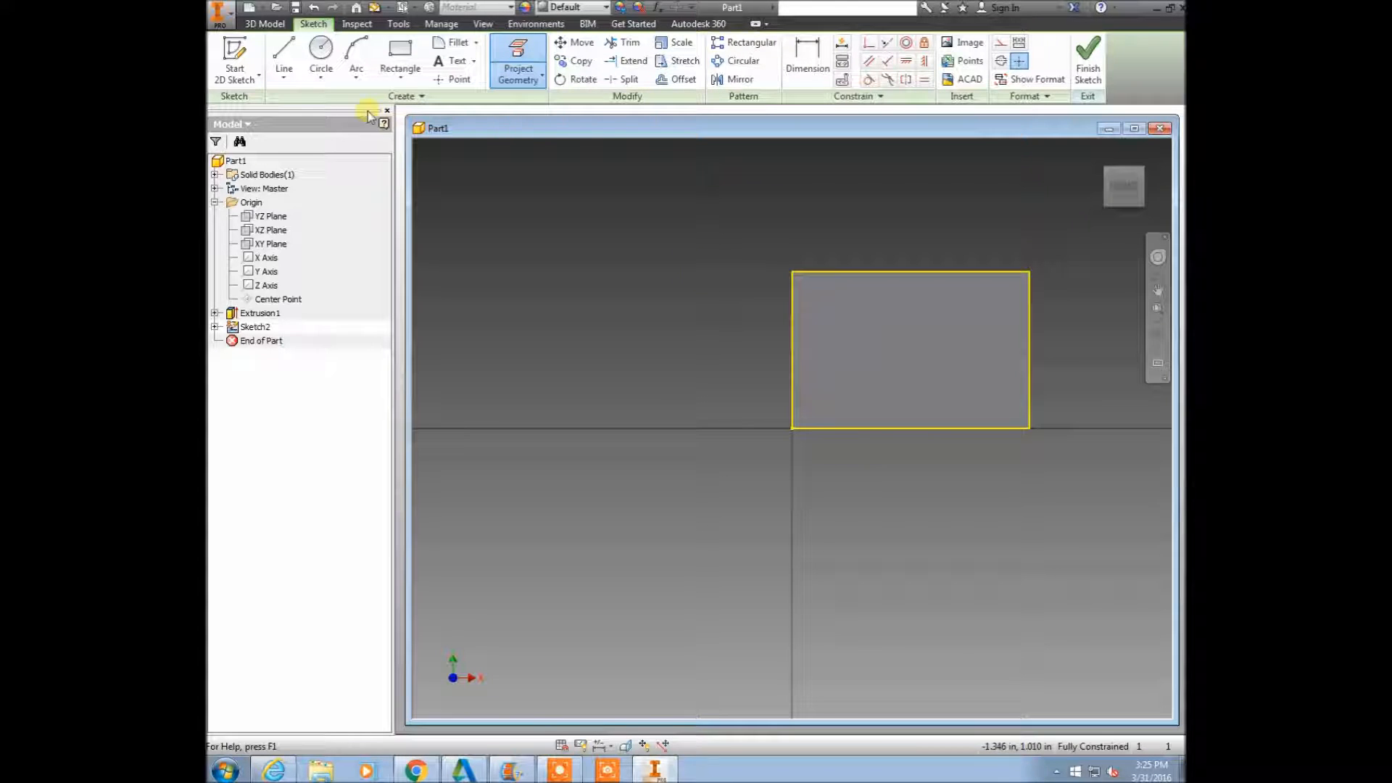
# Sketch a tangent circle touching the top, right and bottom edges of the projected front face.
pyautogui.click(287, 58)
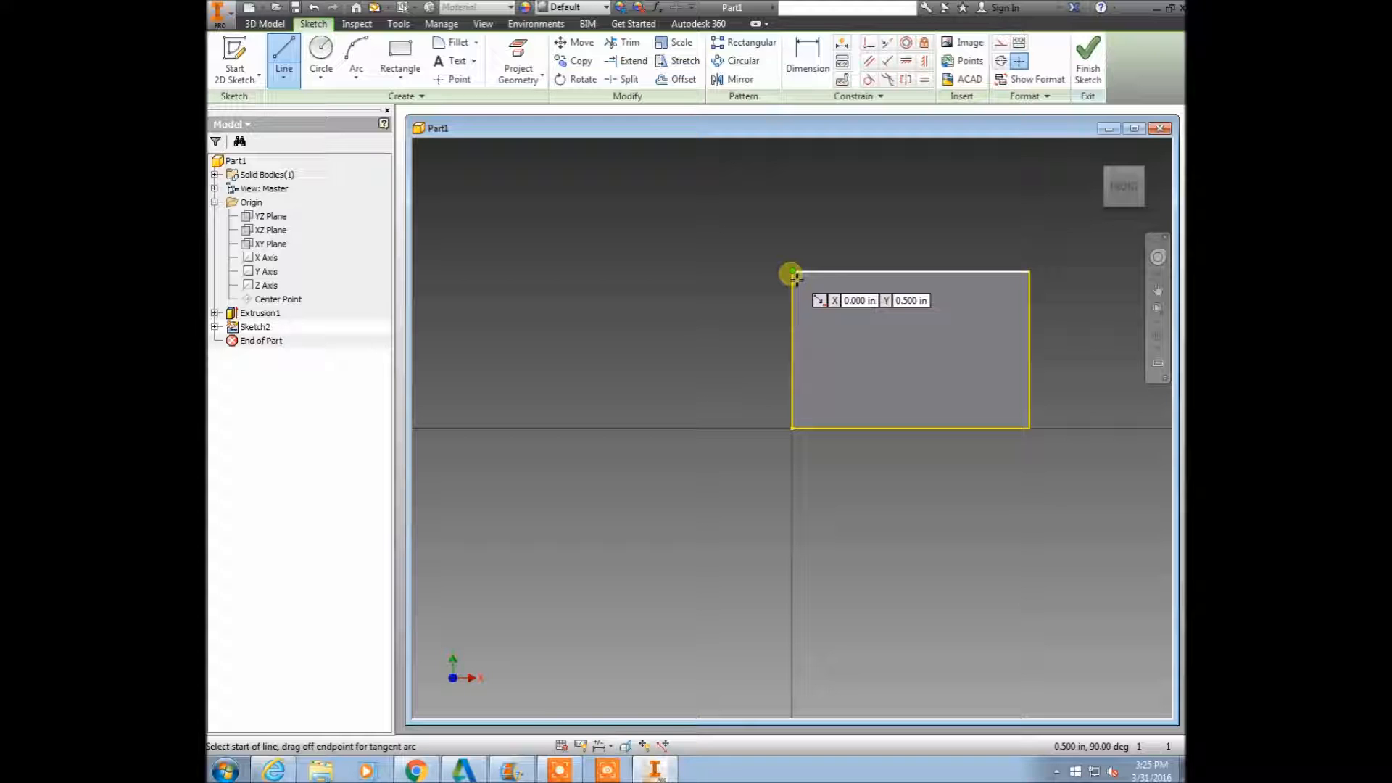
pyautogui.click(321, 56)
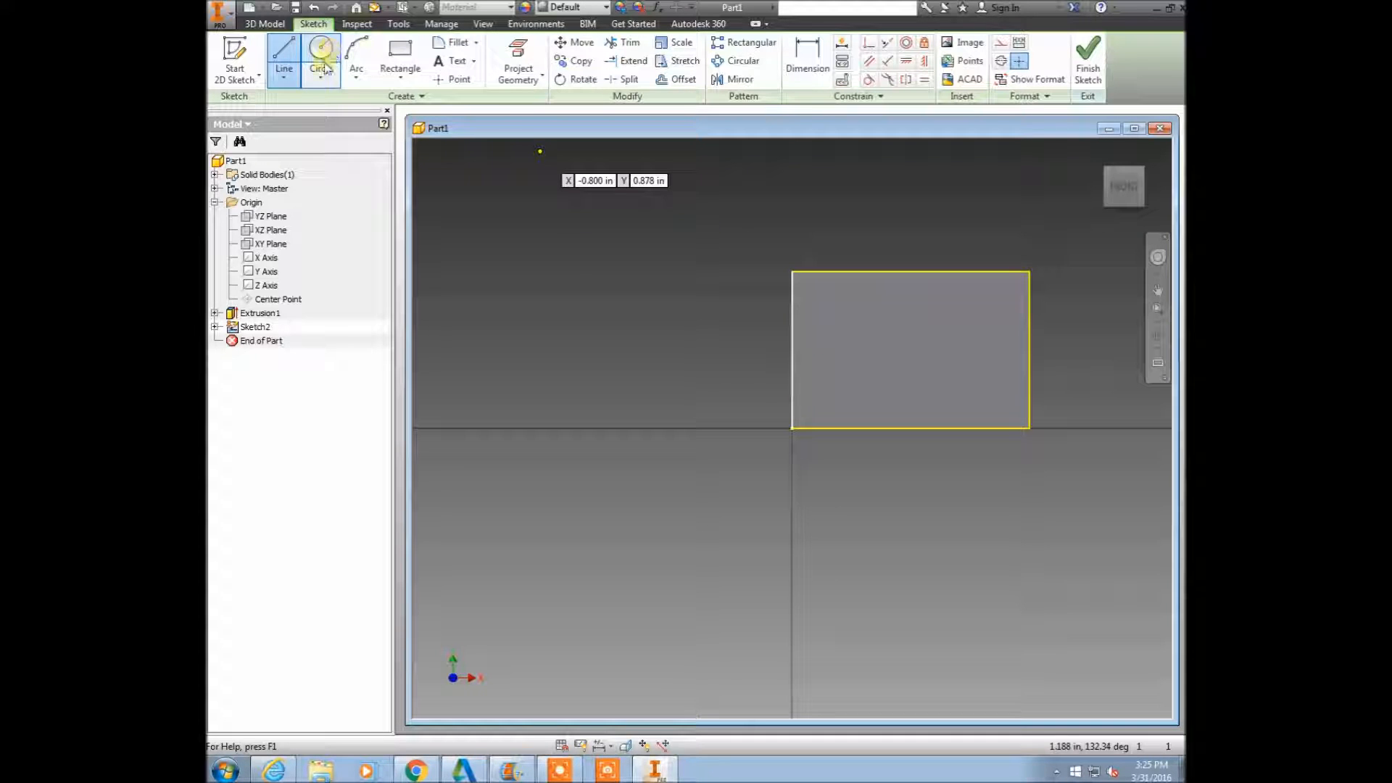
pyautogui.click(321, 78)
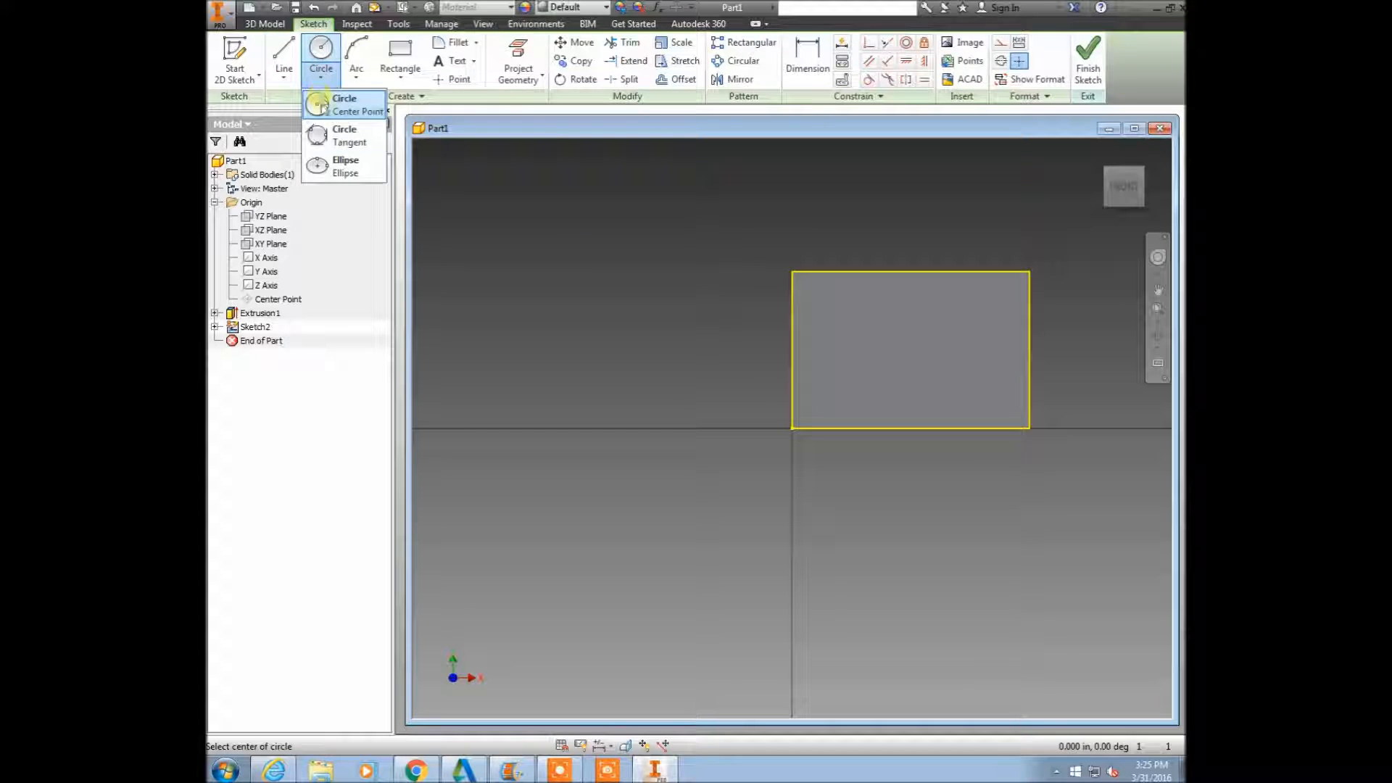
pyautogui.click(333, 138)
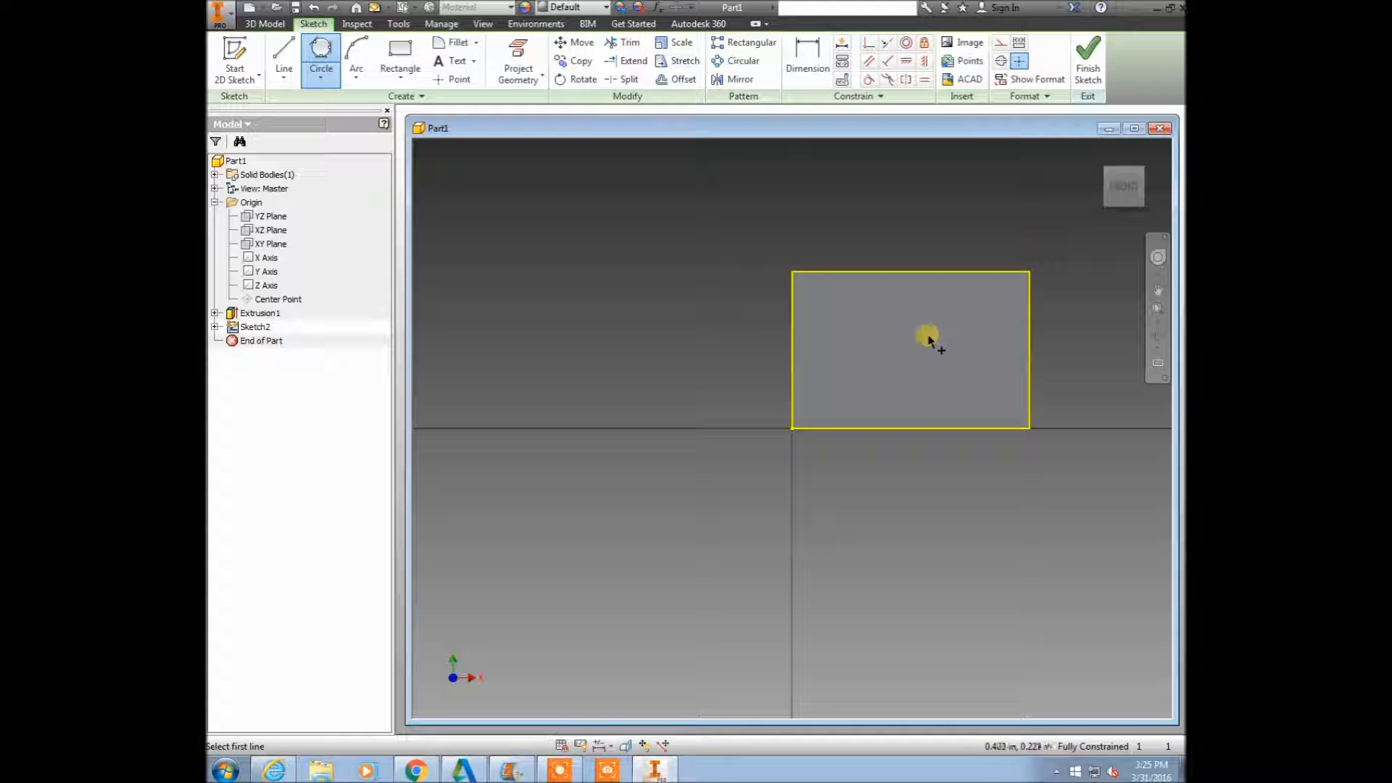
pyautogui.click(952, 273)
pyautogui.click(1029, 333)
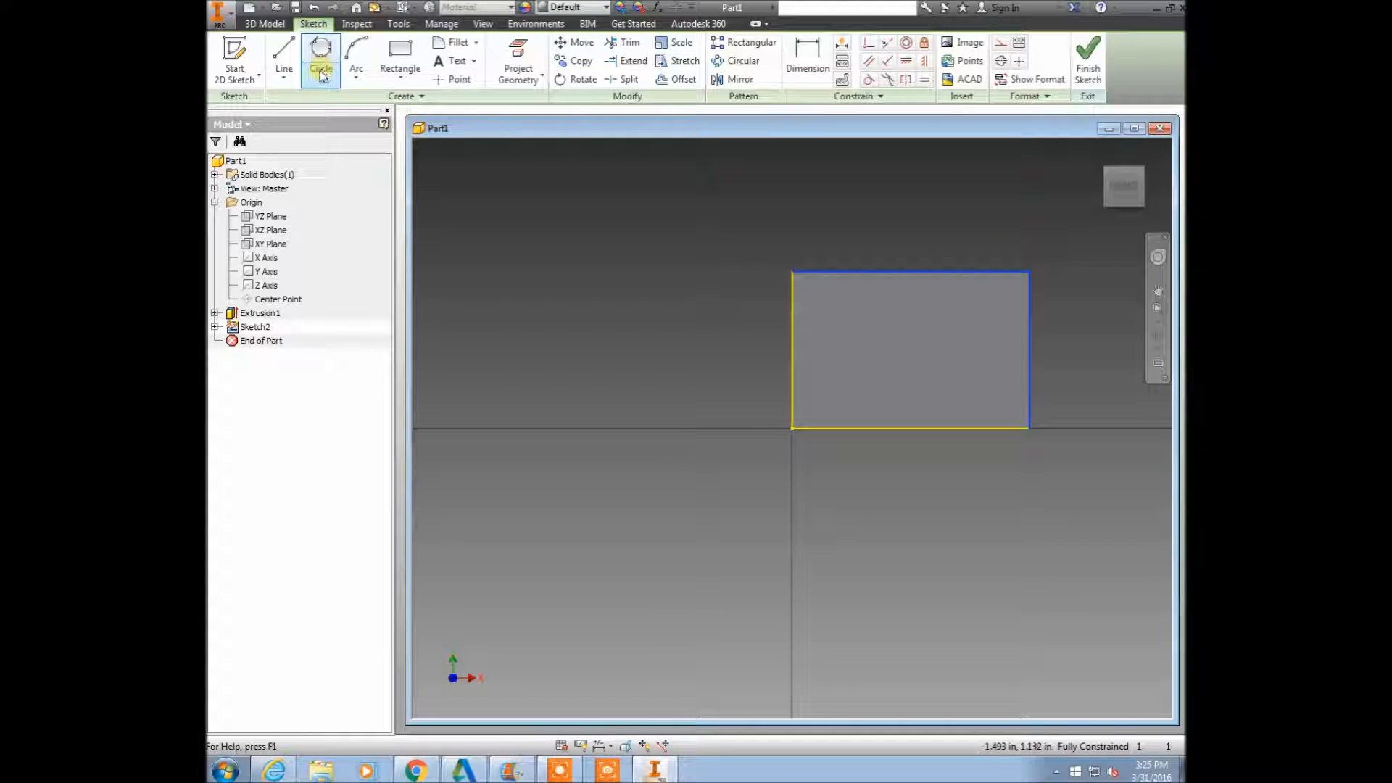
pyautogui.click(890, 428)
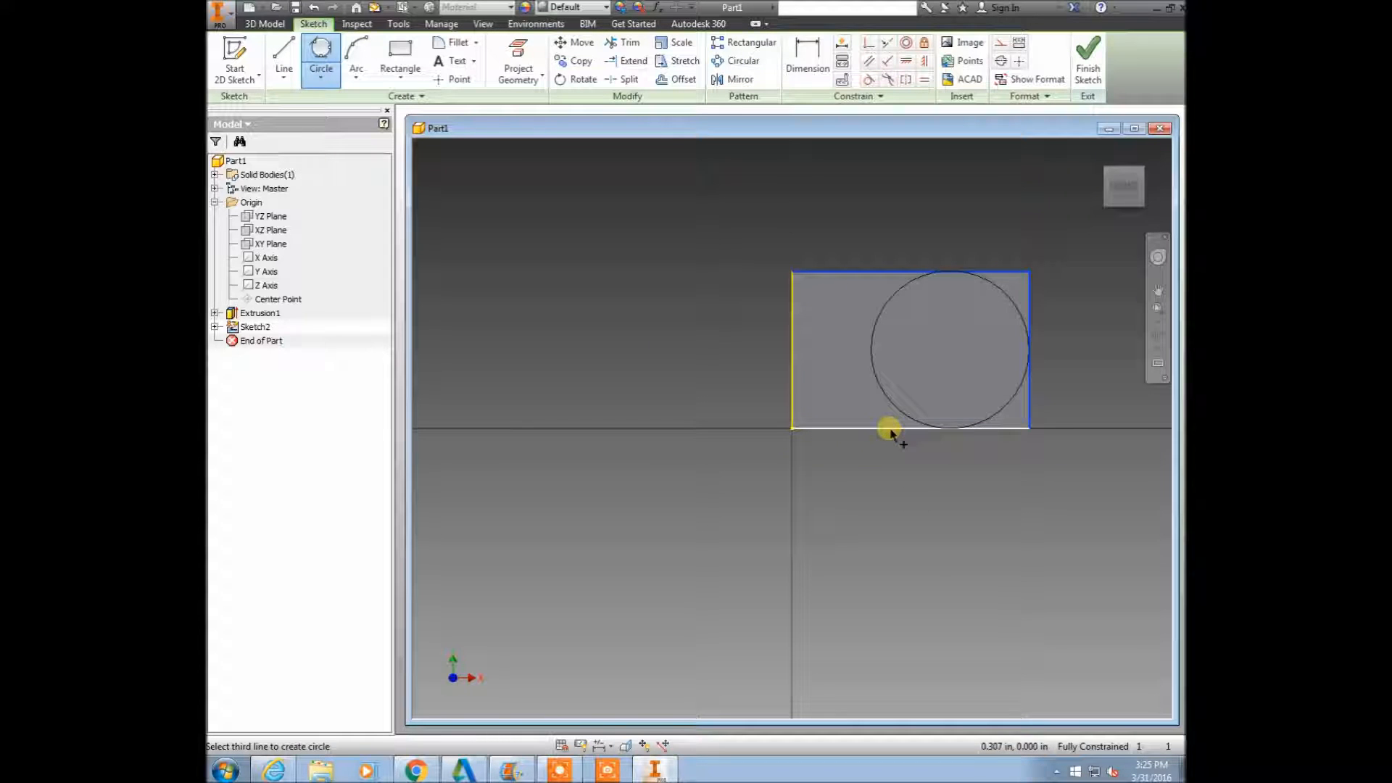
# Trim away the circle's left half, leaving an arc at the right end of the face, and finish the sketch.
pyautogui.click(628, 44)
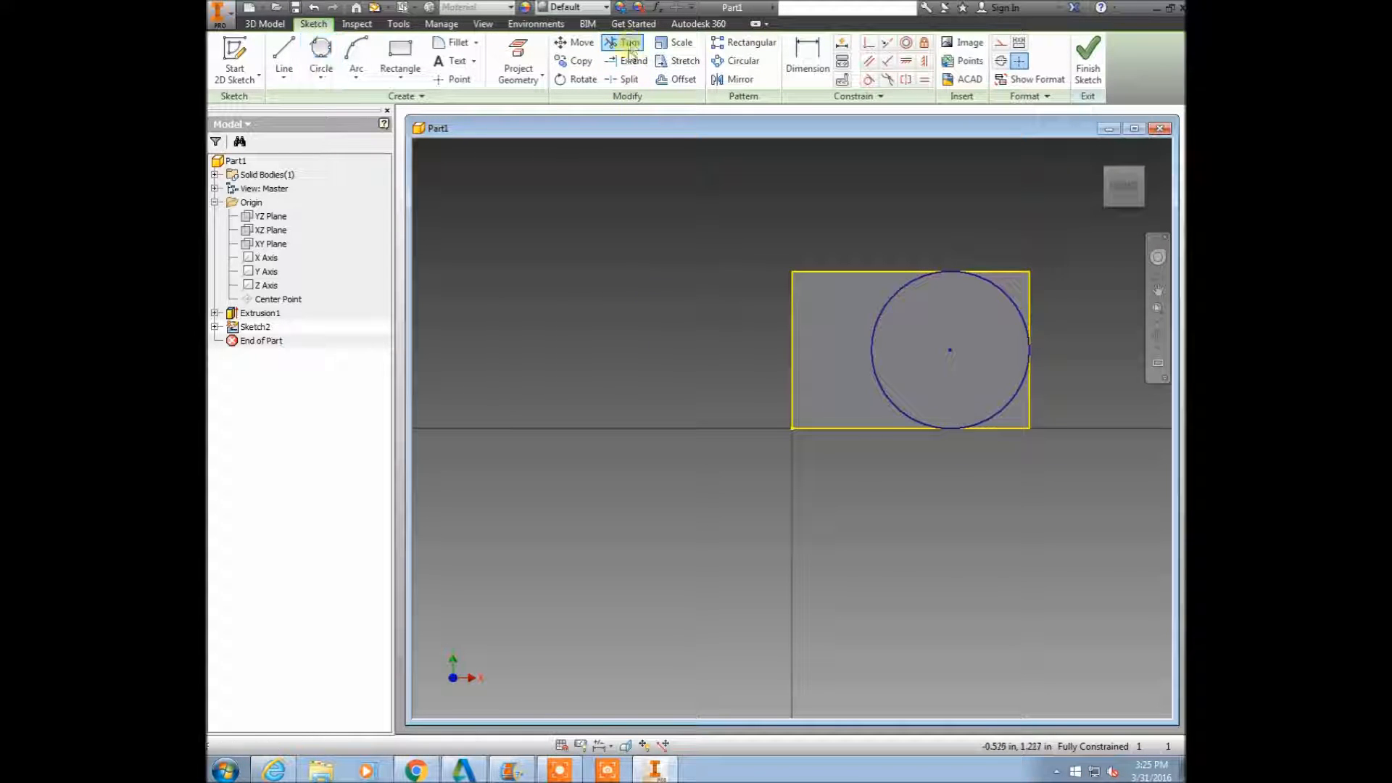
pyautogui.click(879, 342)
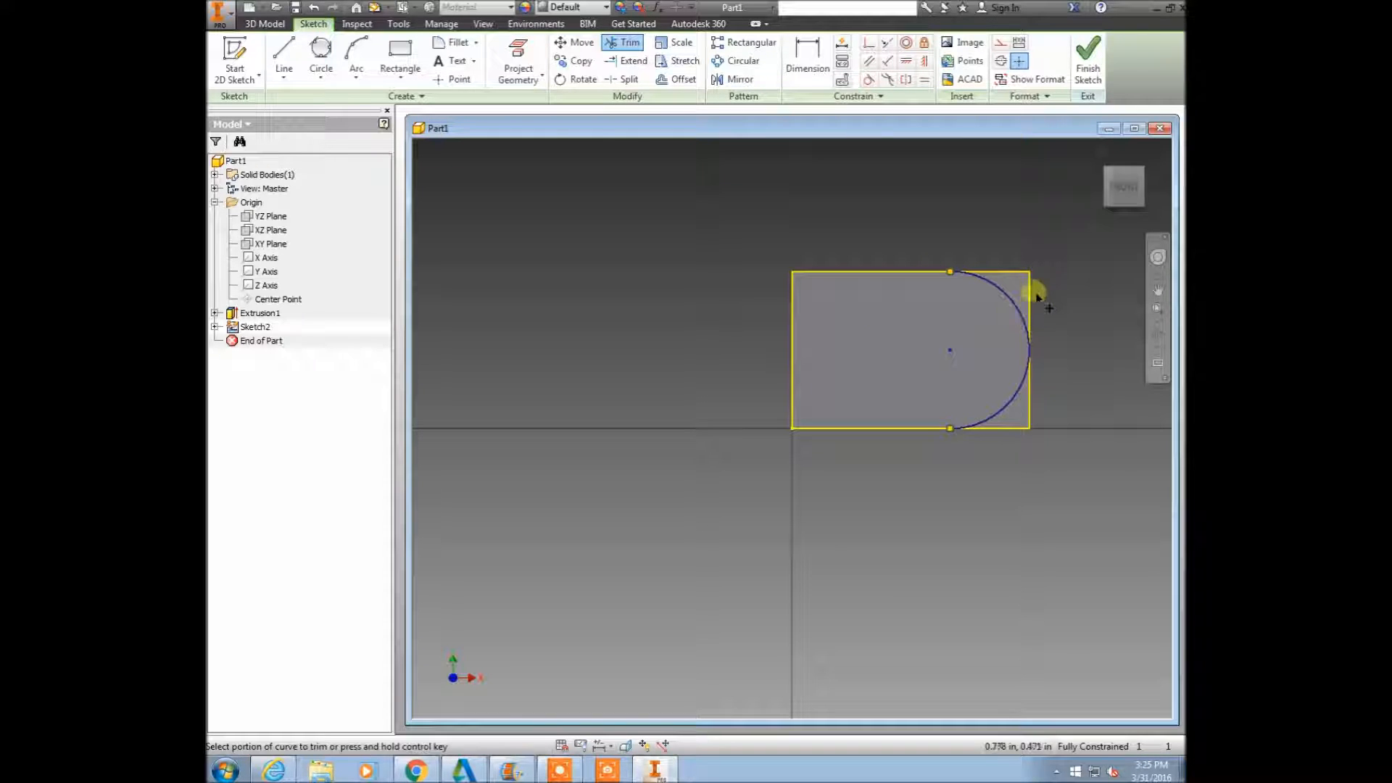
pyautogui.rightClick(941, 369)
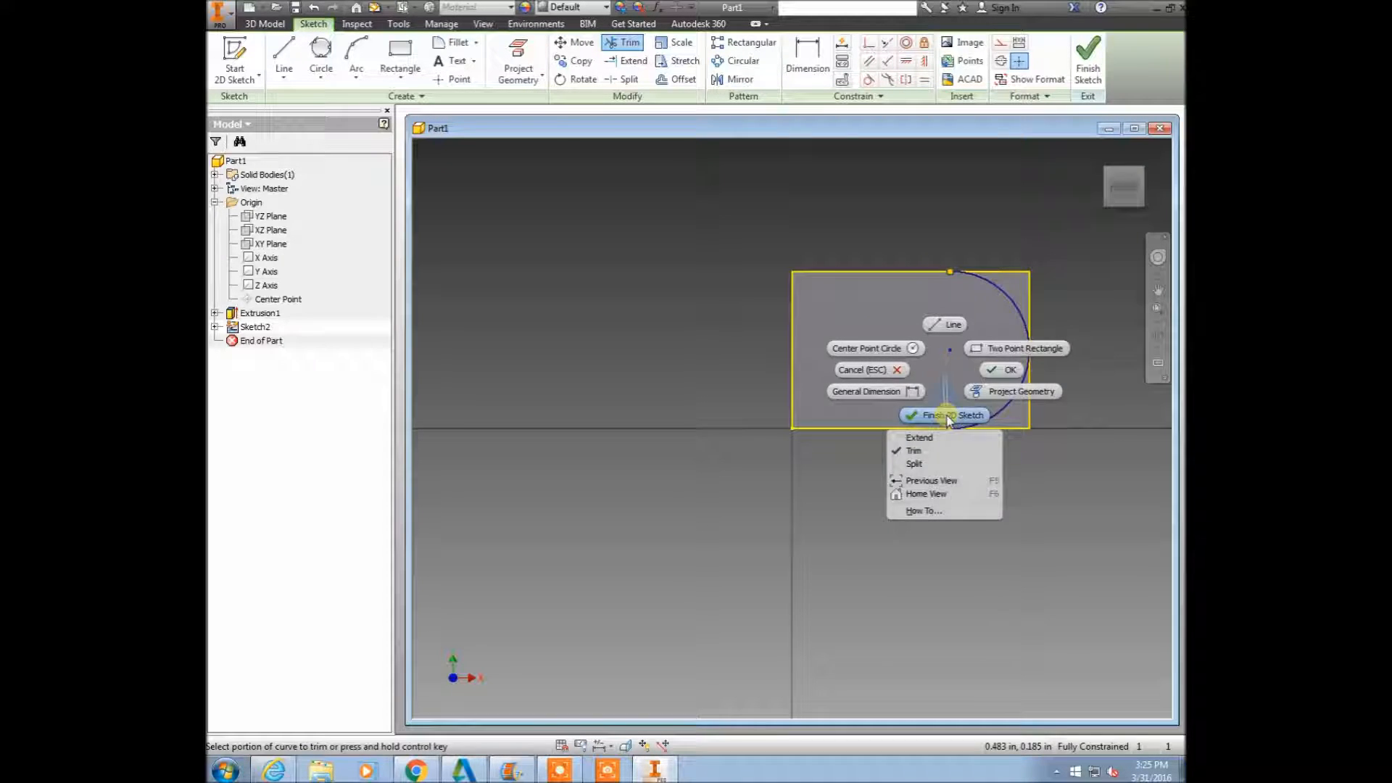
pyautogui.click(942, 320)
# Extrude the corner regions outside the arc as a cut with extents All, rounding the block's right end.
pyautogui.rightClick(749, 181)
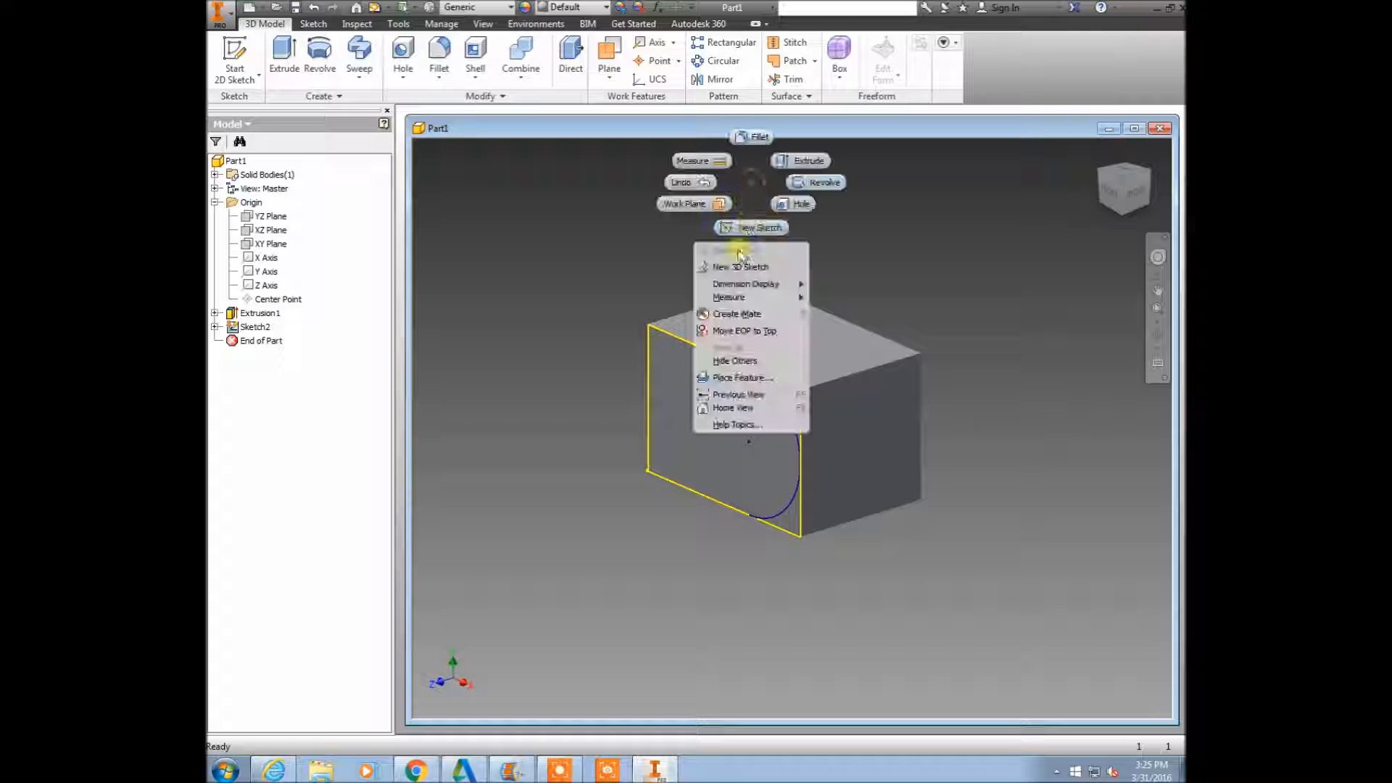
pyautogui.click(816, 165)
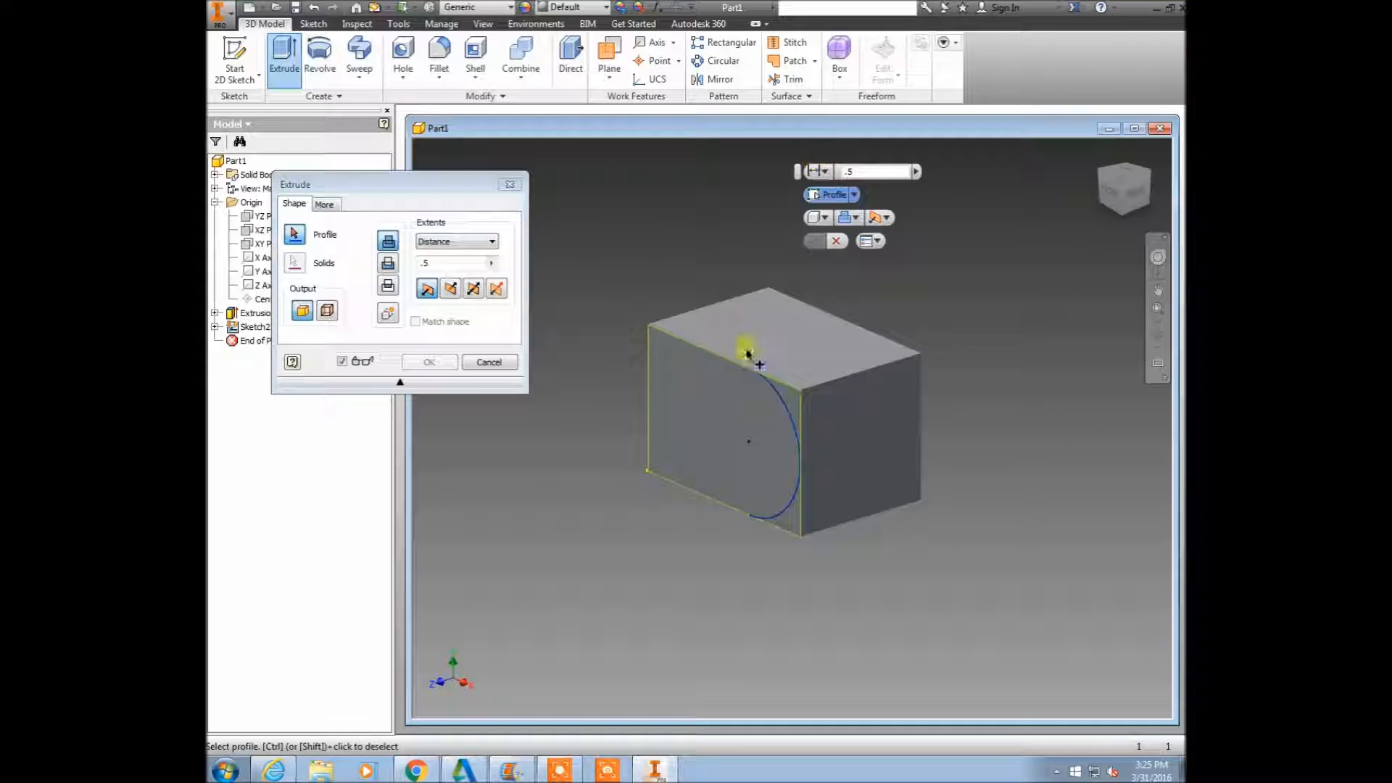
pyautogui.click(793, 397)
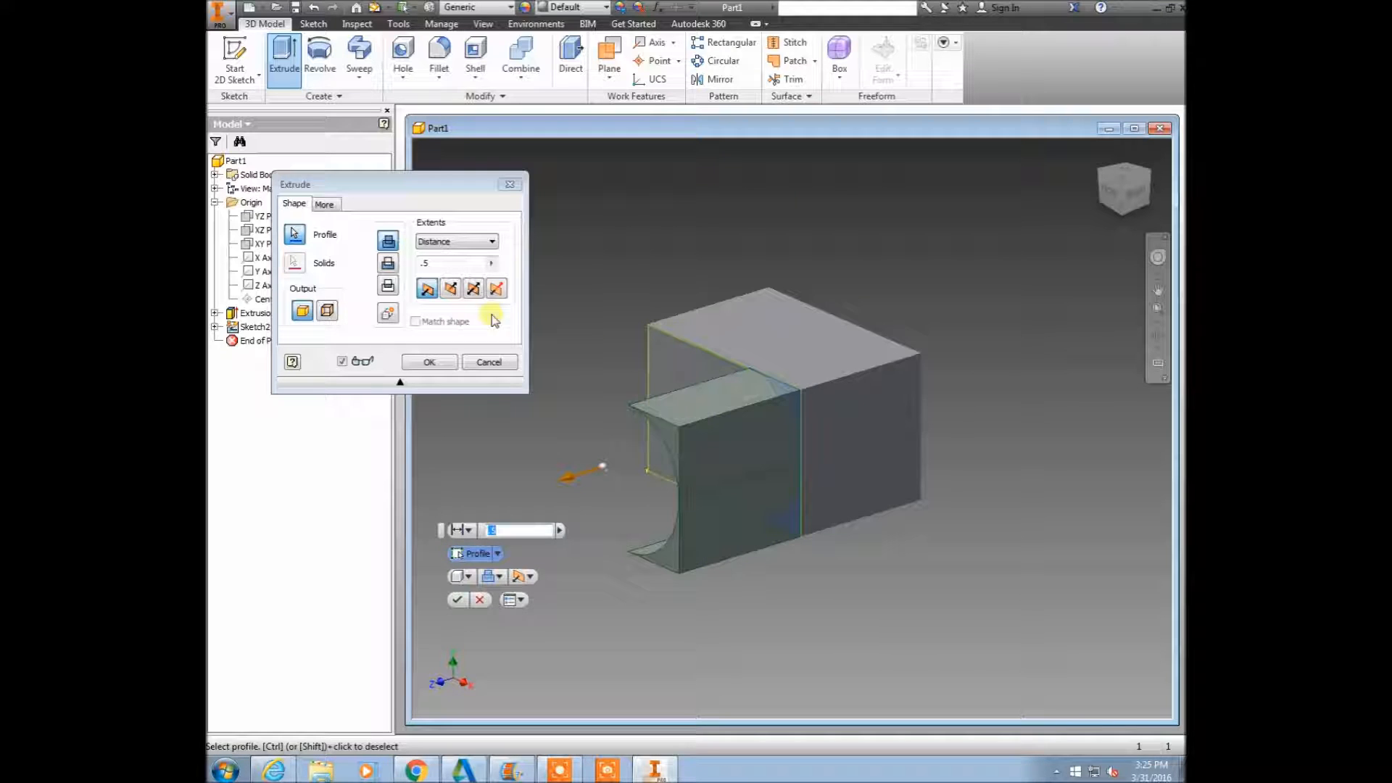
pyautogui.click(389, 263)
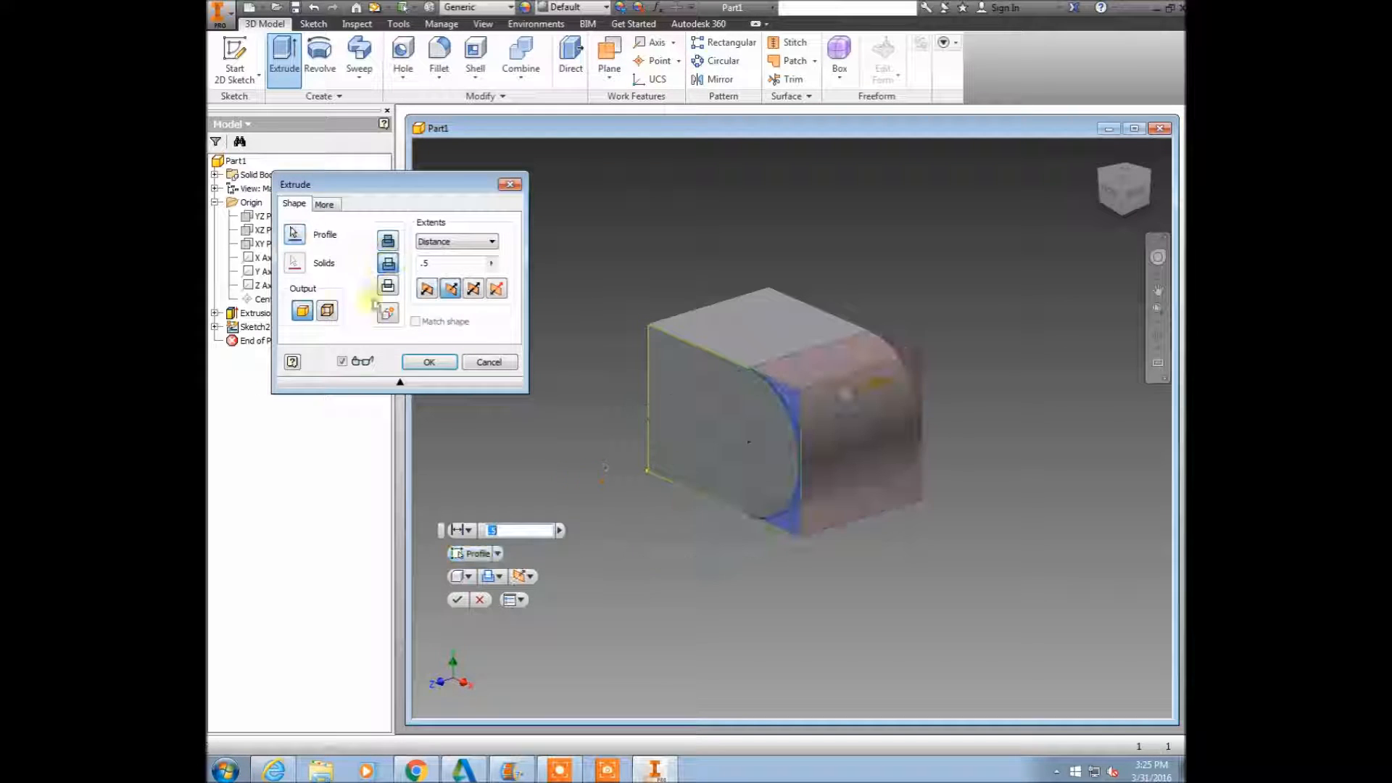
pyautogui.click(453, 241)
pyautogui.click(444, 296)
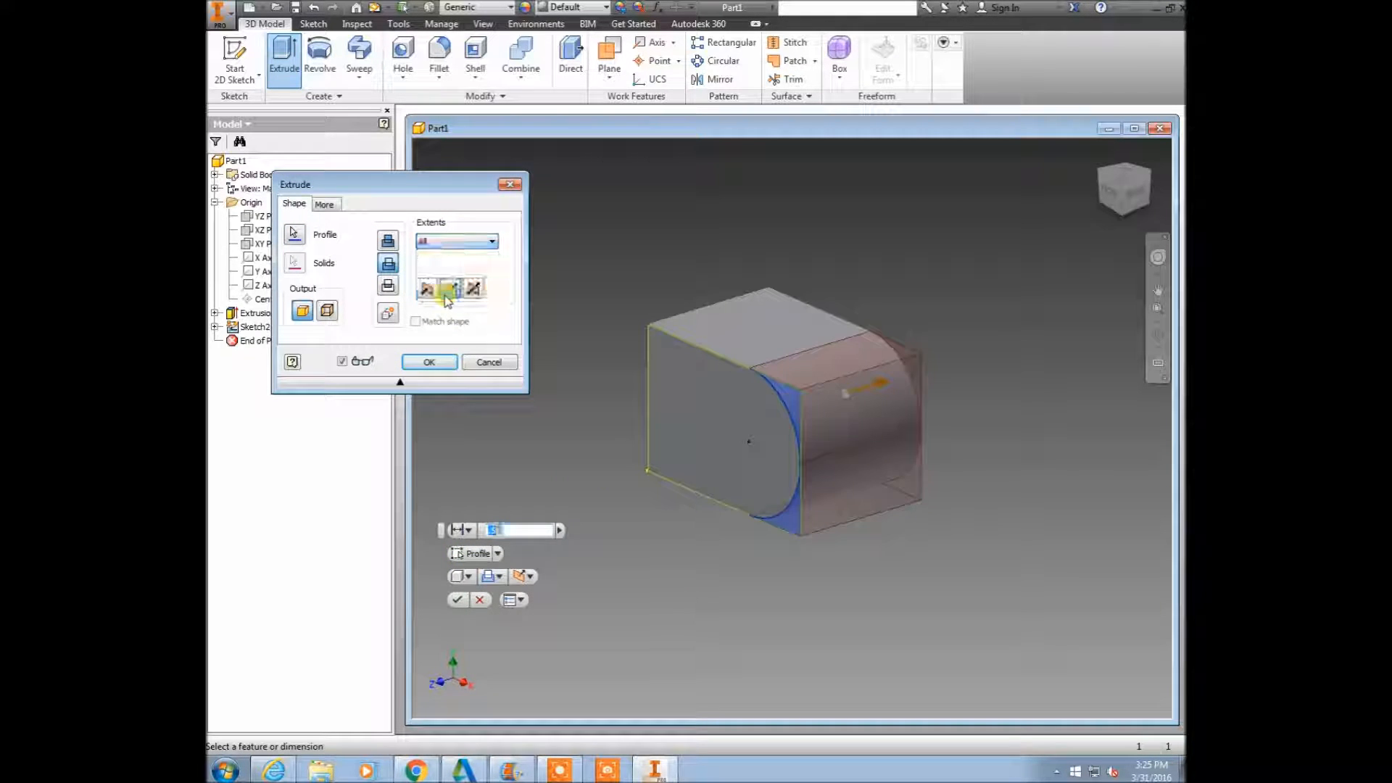
pyautogui.click(430, 362)
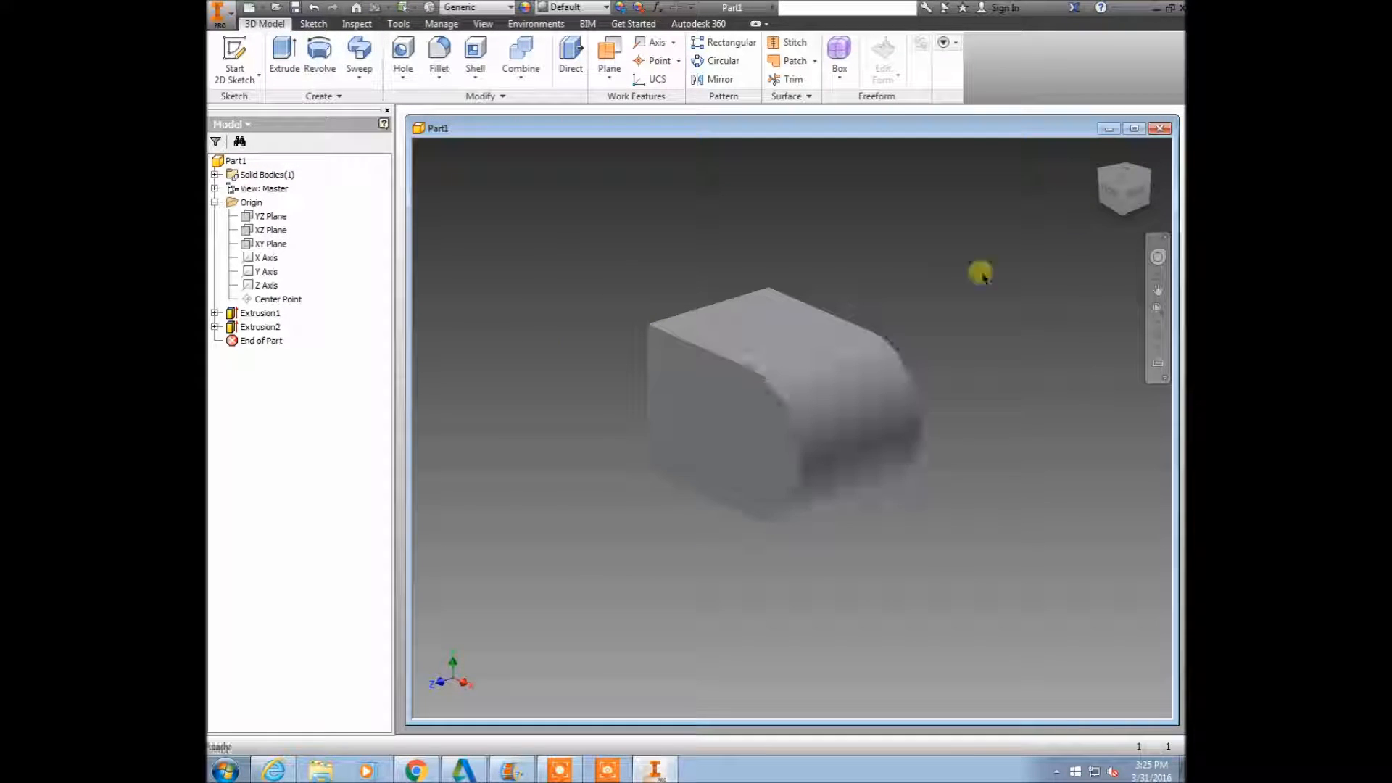
pyautogui.click(1116, 198)
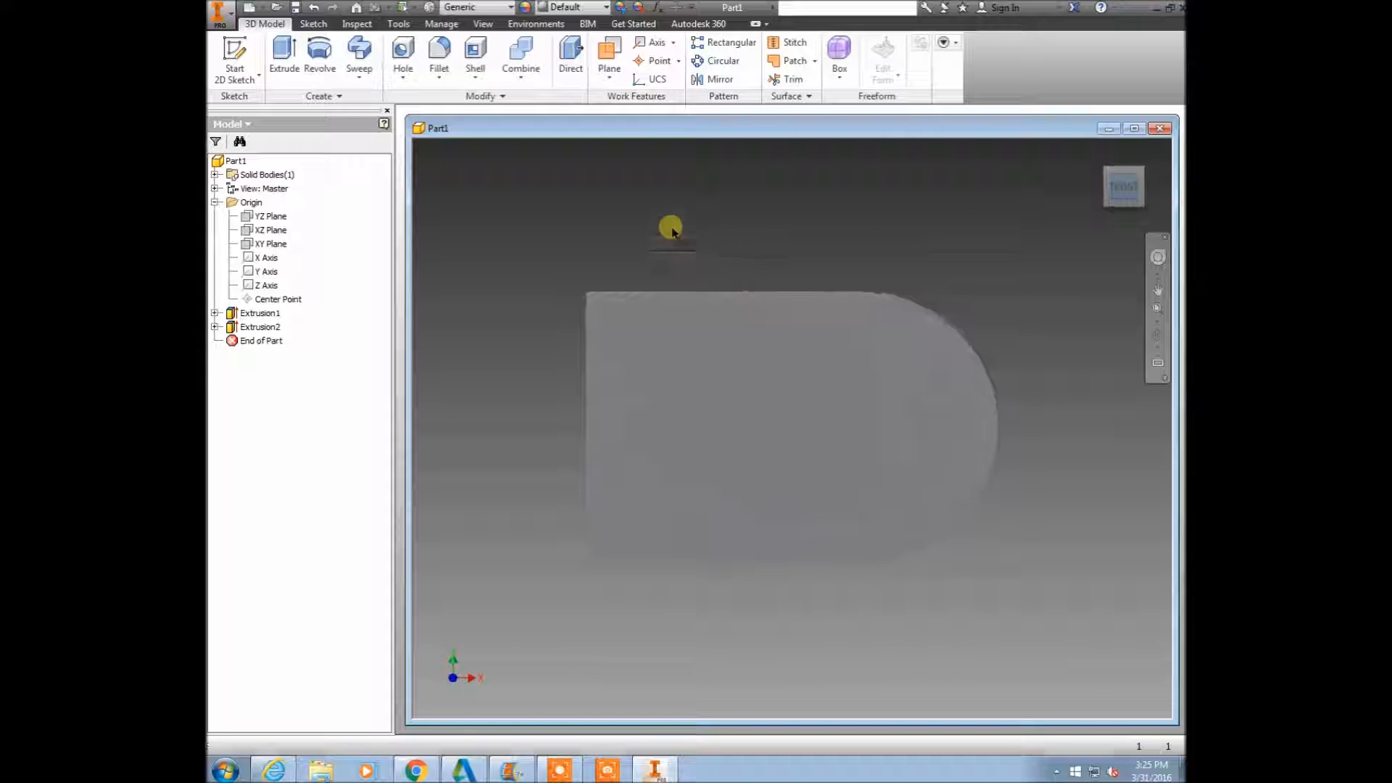
pyautogui.rightClick(631, 215)
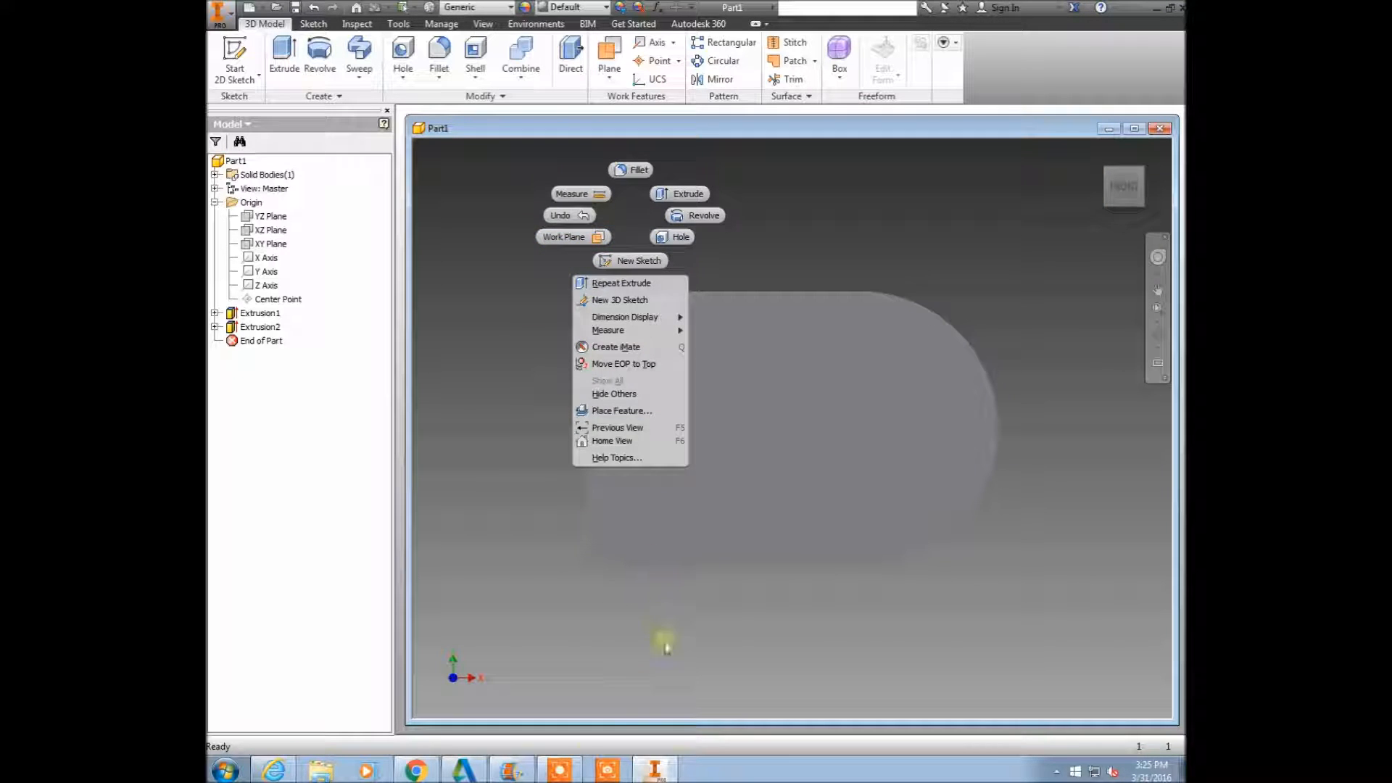
pyautogui.click(571, 773)
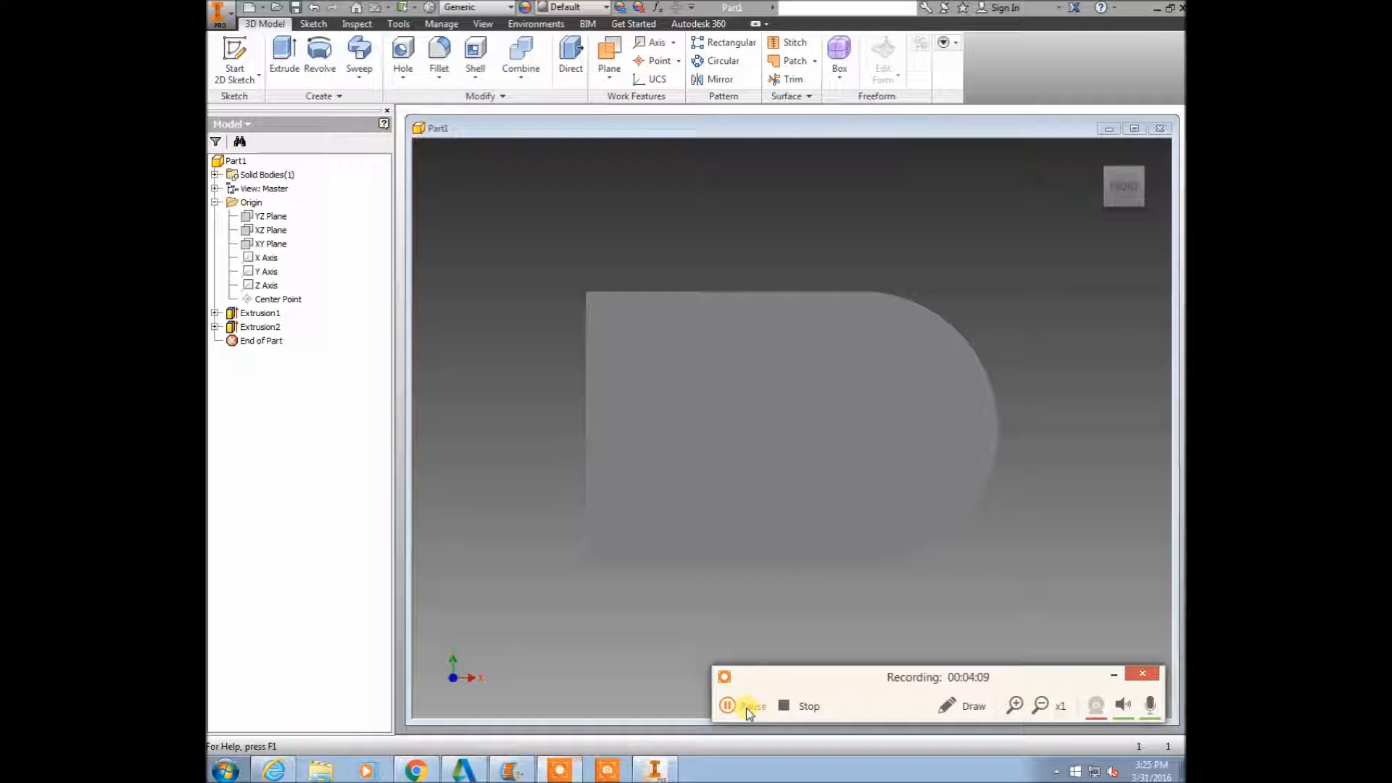
pyautogui.click(746, 707)
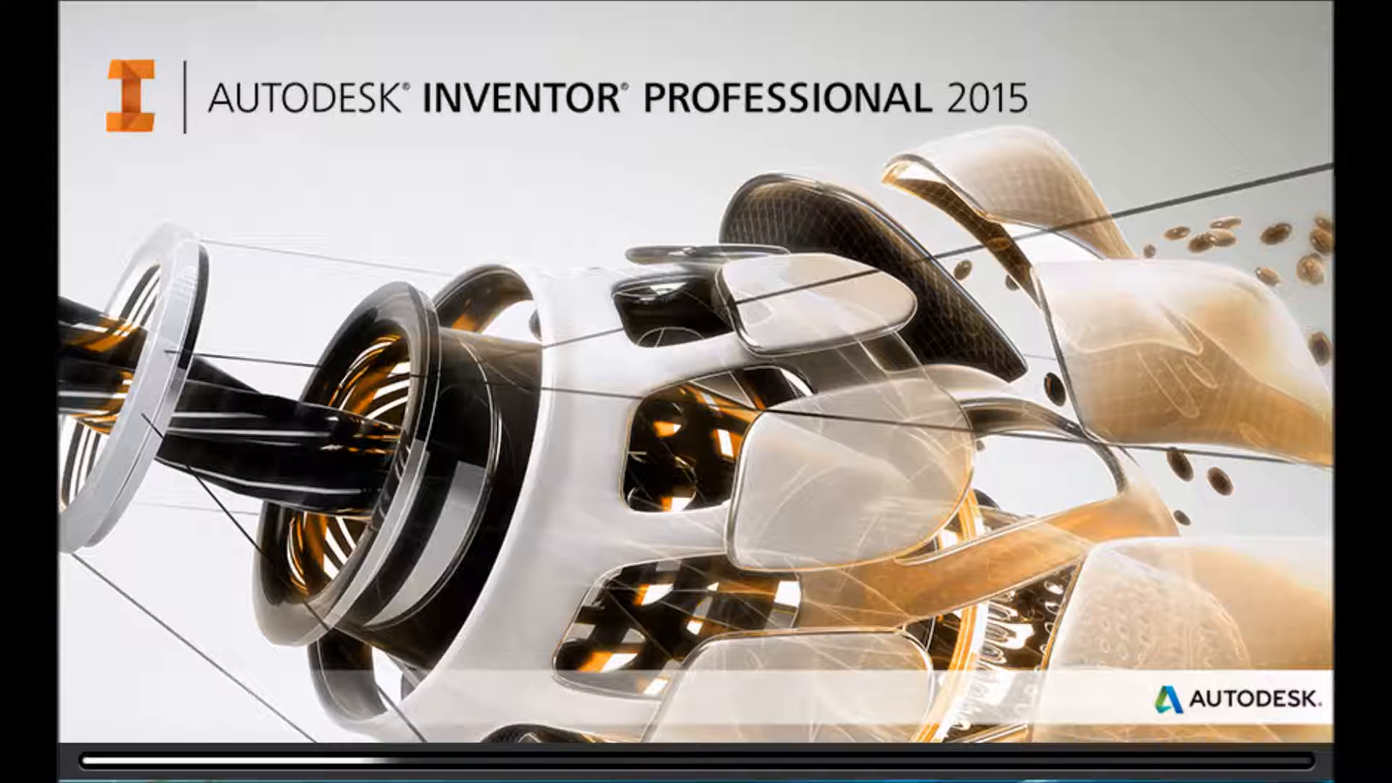